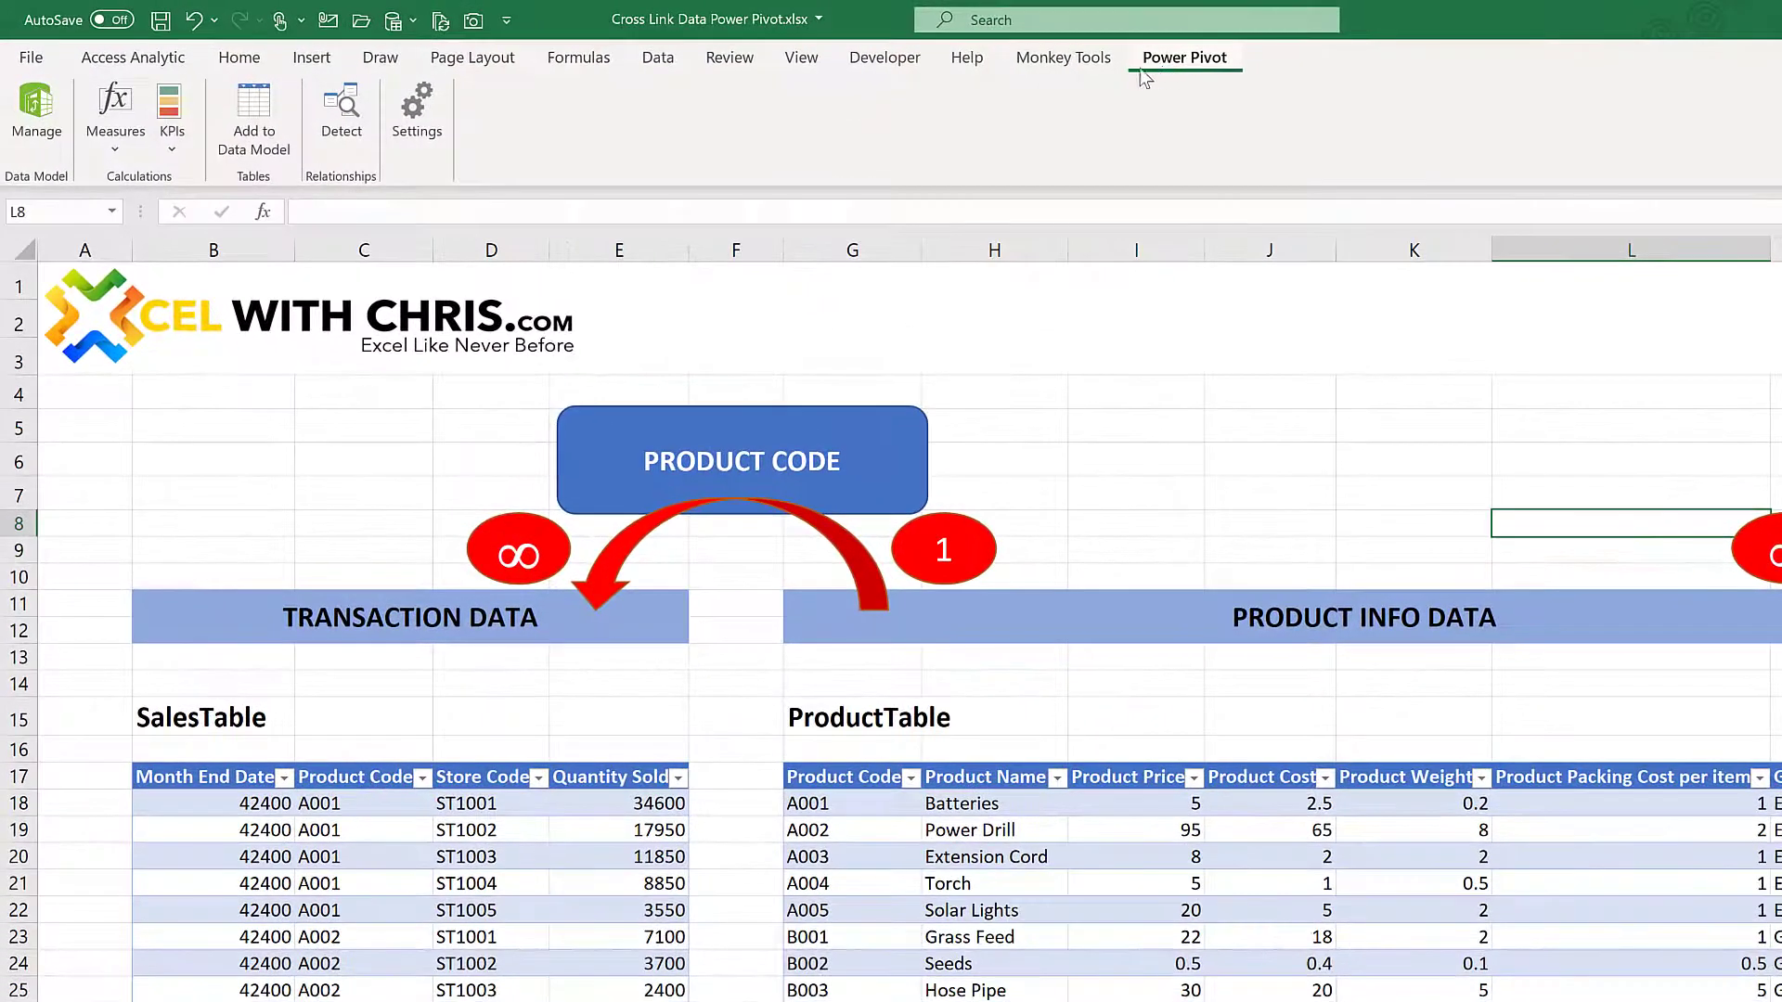
Open the Power Pivot data model, check the ProductDetails and ProductGroup tables, and switch the model to Diagram View.
{"action": "left_click", "coordinate": [37, 112]}
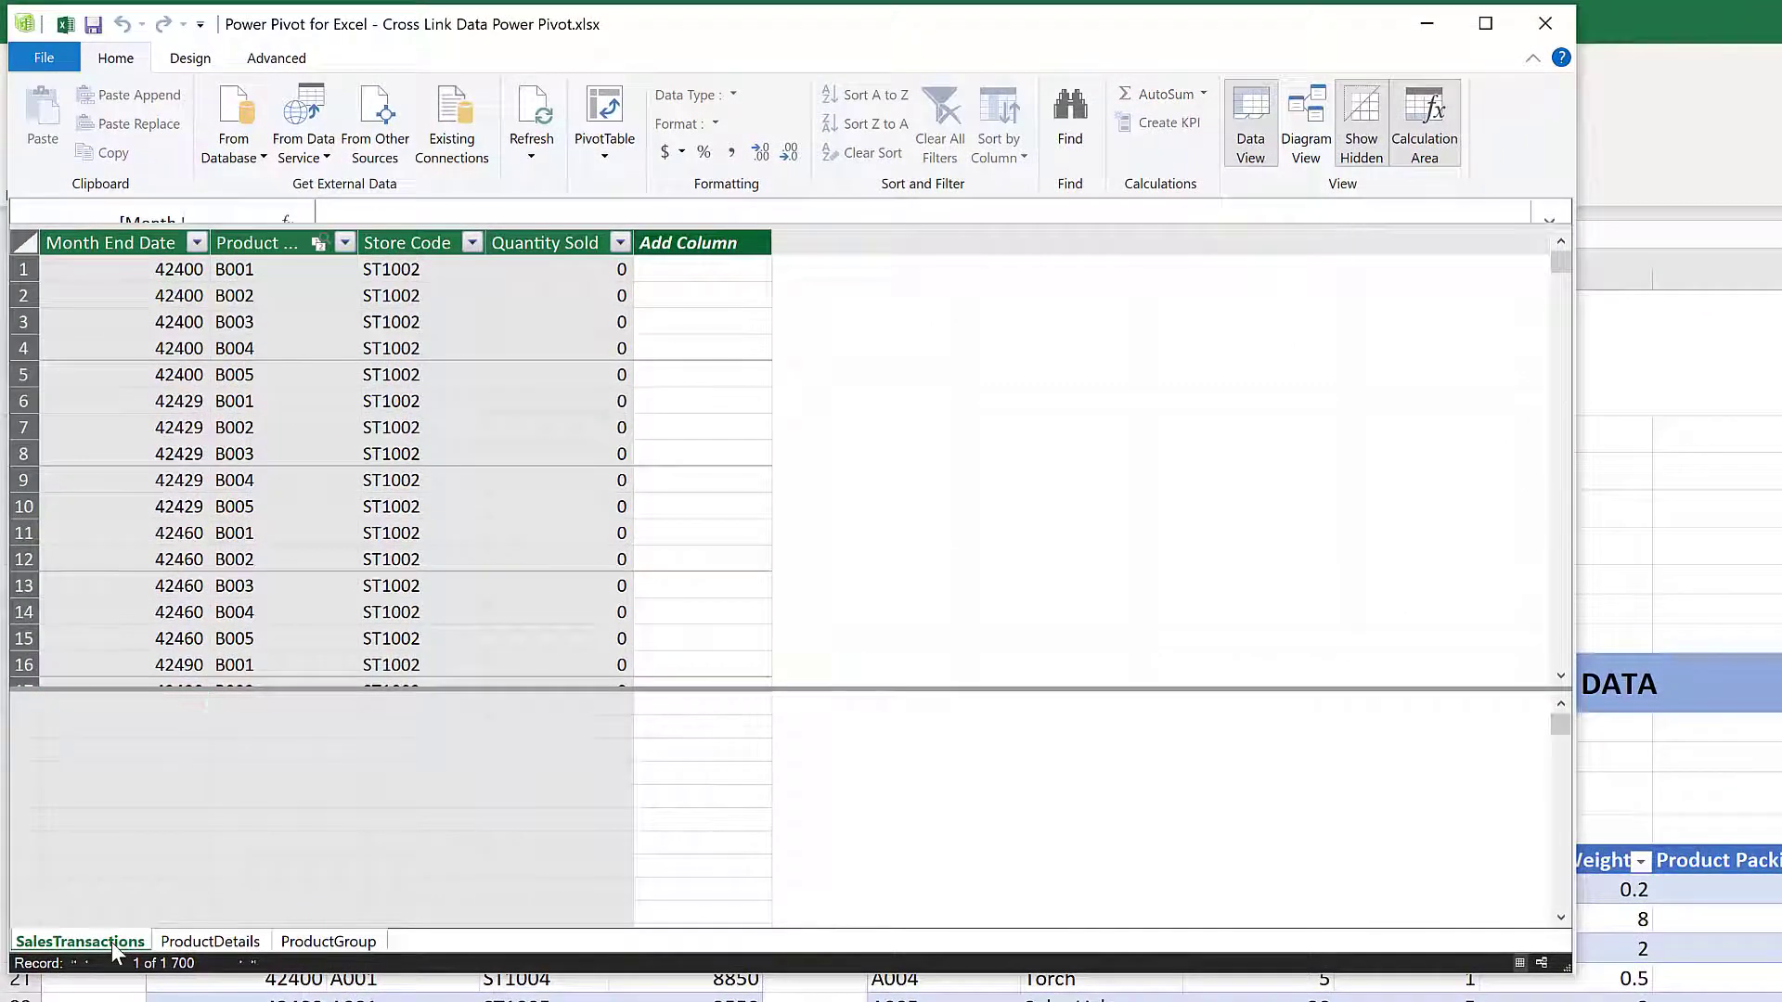
{"action": "left_click", "coordinate": [259, 942]}
{"action": "left_click", "coordinate": [321, 942]}
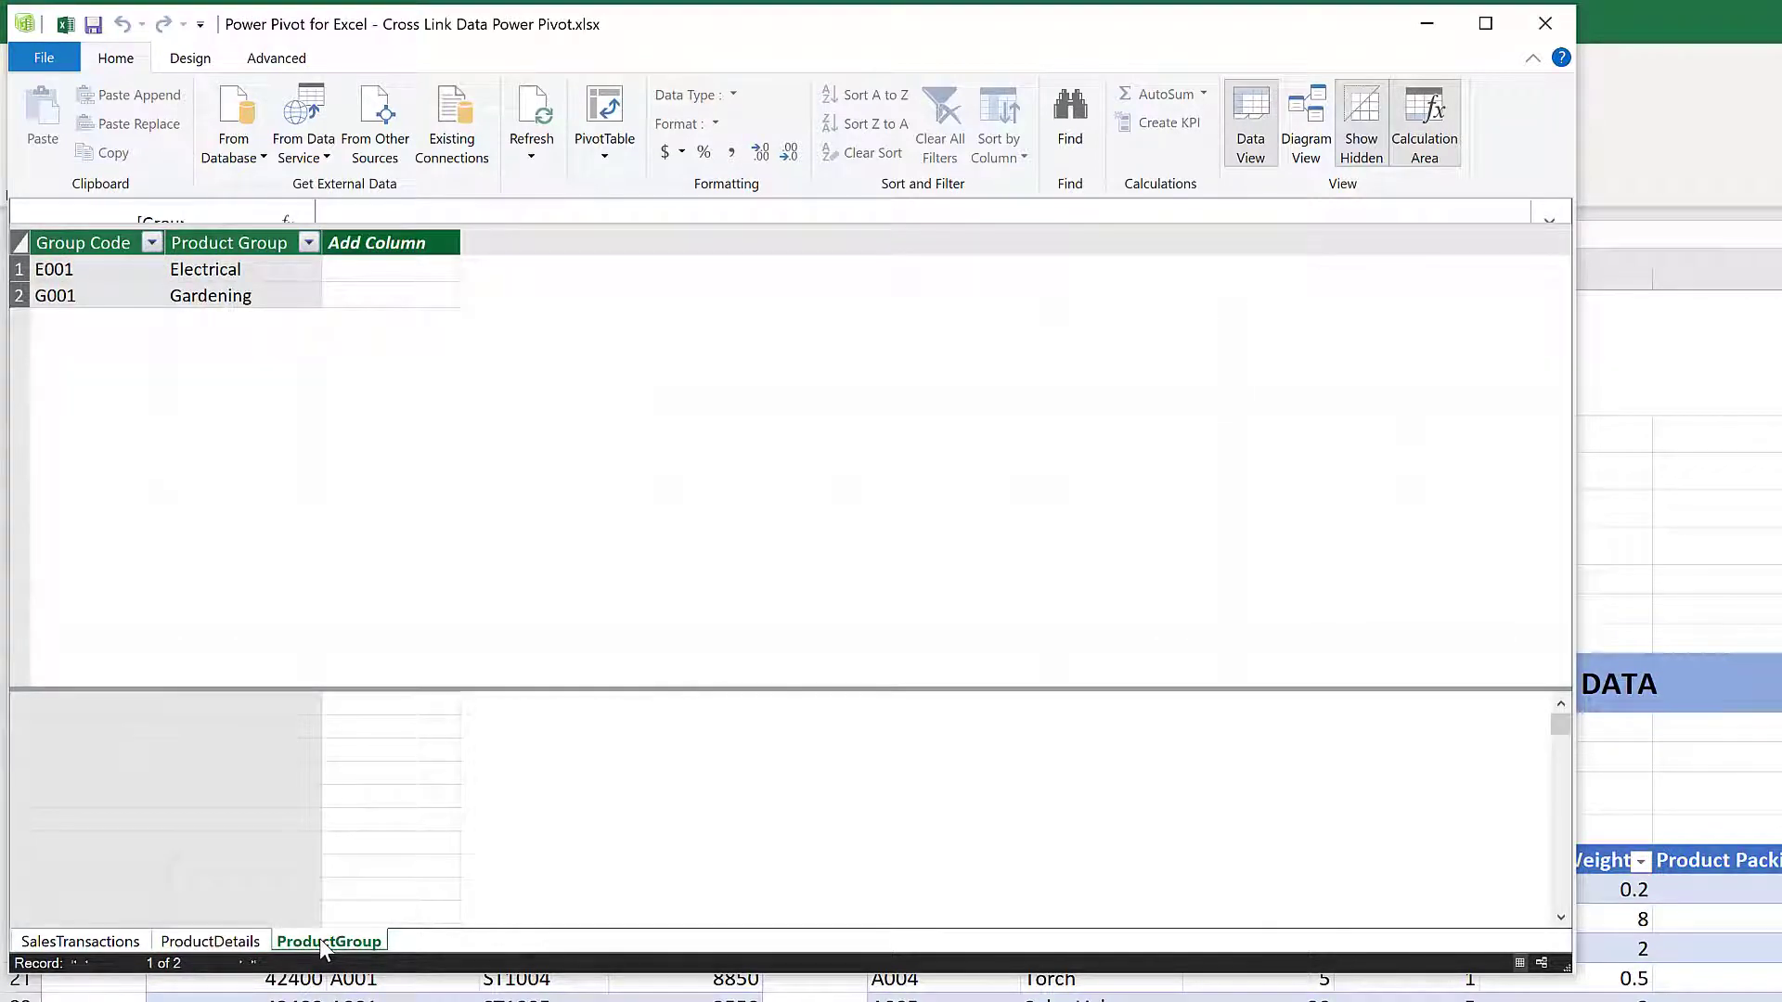
{"action": "left_click", "coordinate": [1306, 149]}
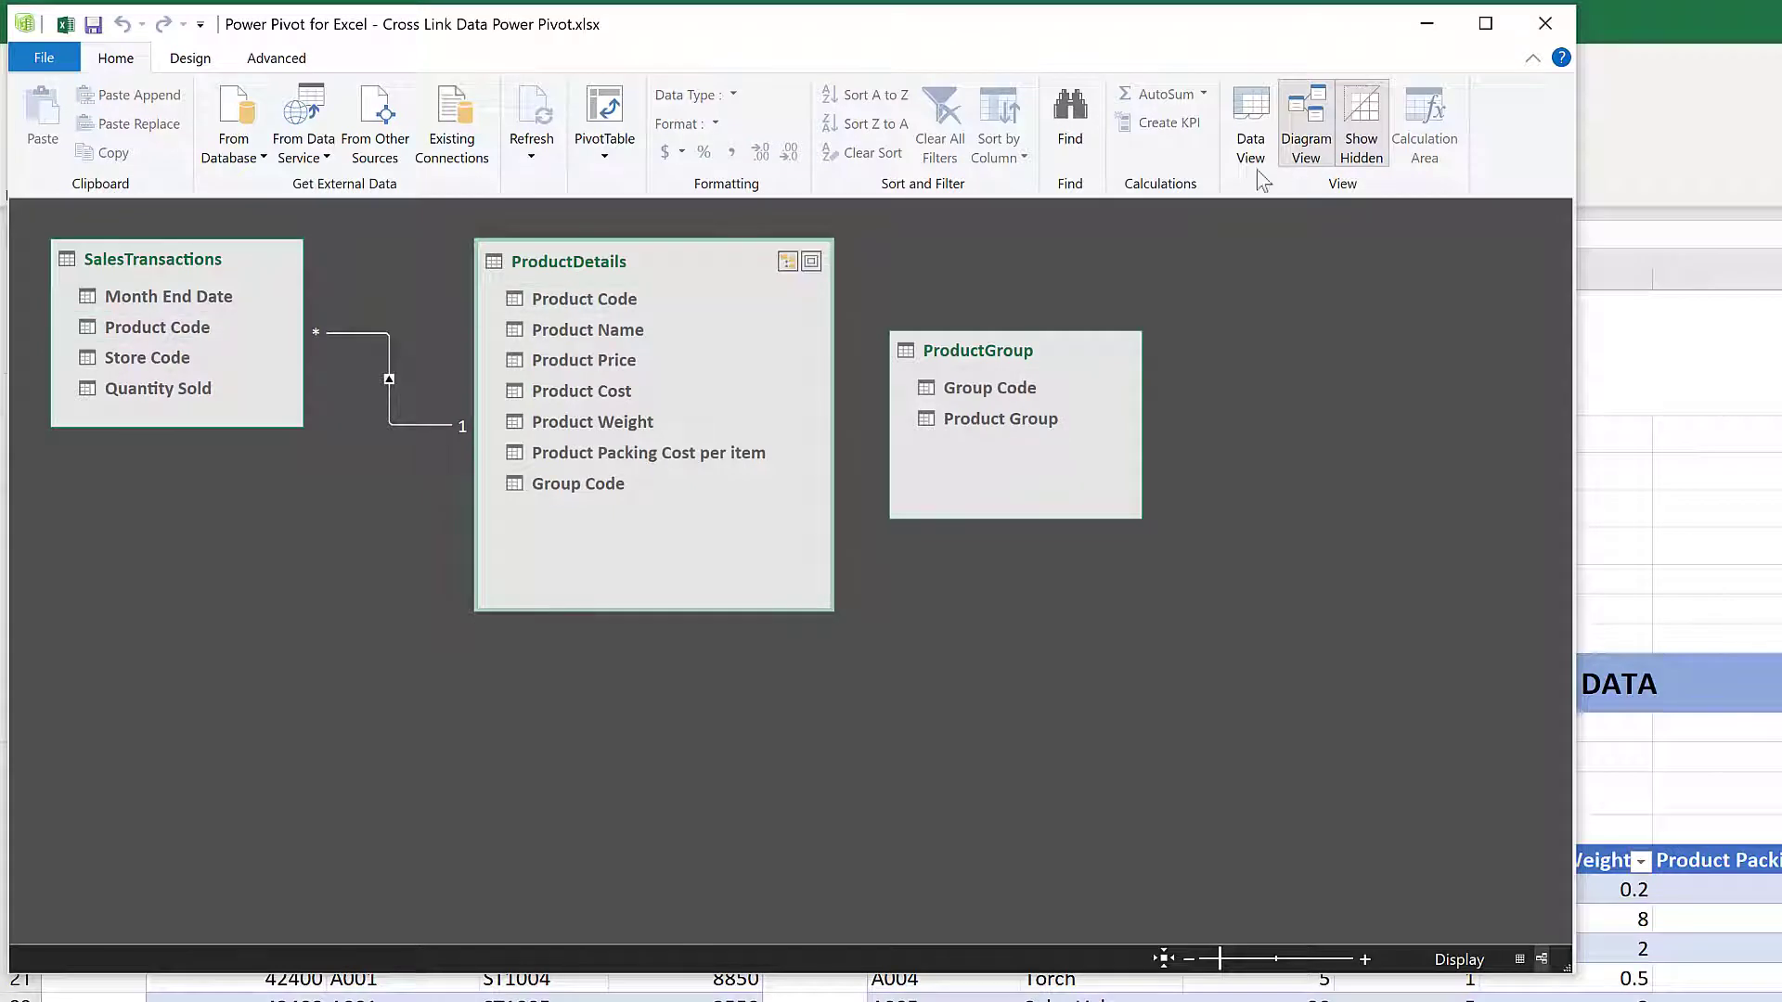
Delete the relationship between SalesTransactions and ProductDetails from the model, and recreate it by linking their Product Code fields.
{"action": "left_click", "coordinate": [406, 426]}
{"action": "key", "text": "Delete"}
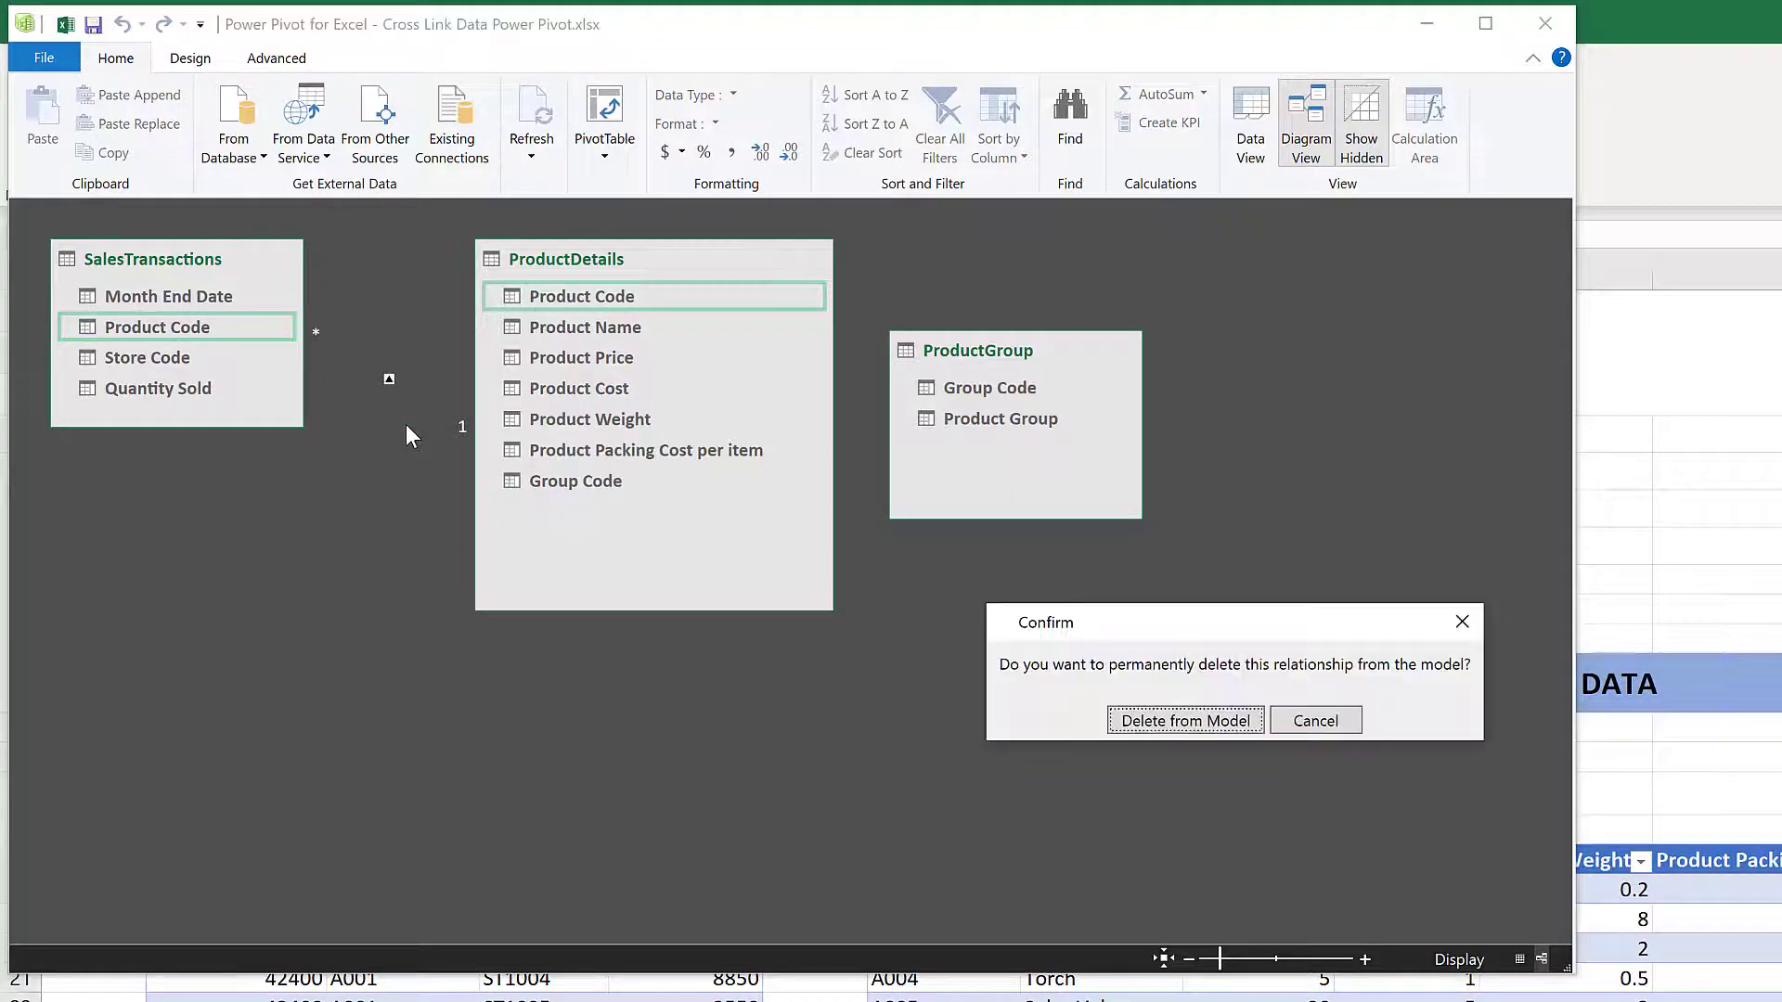
{"action": "left_click", "coordinate": [1150, 723]}
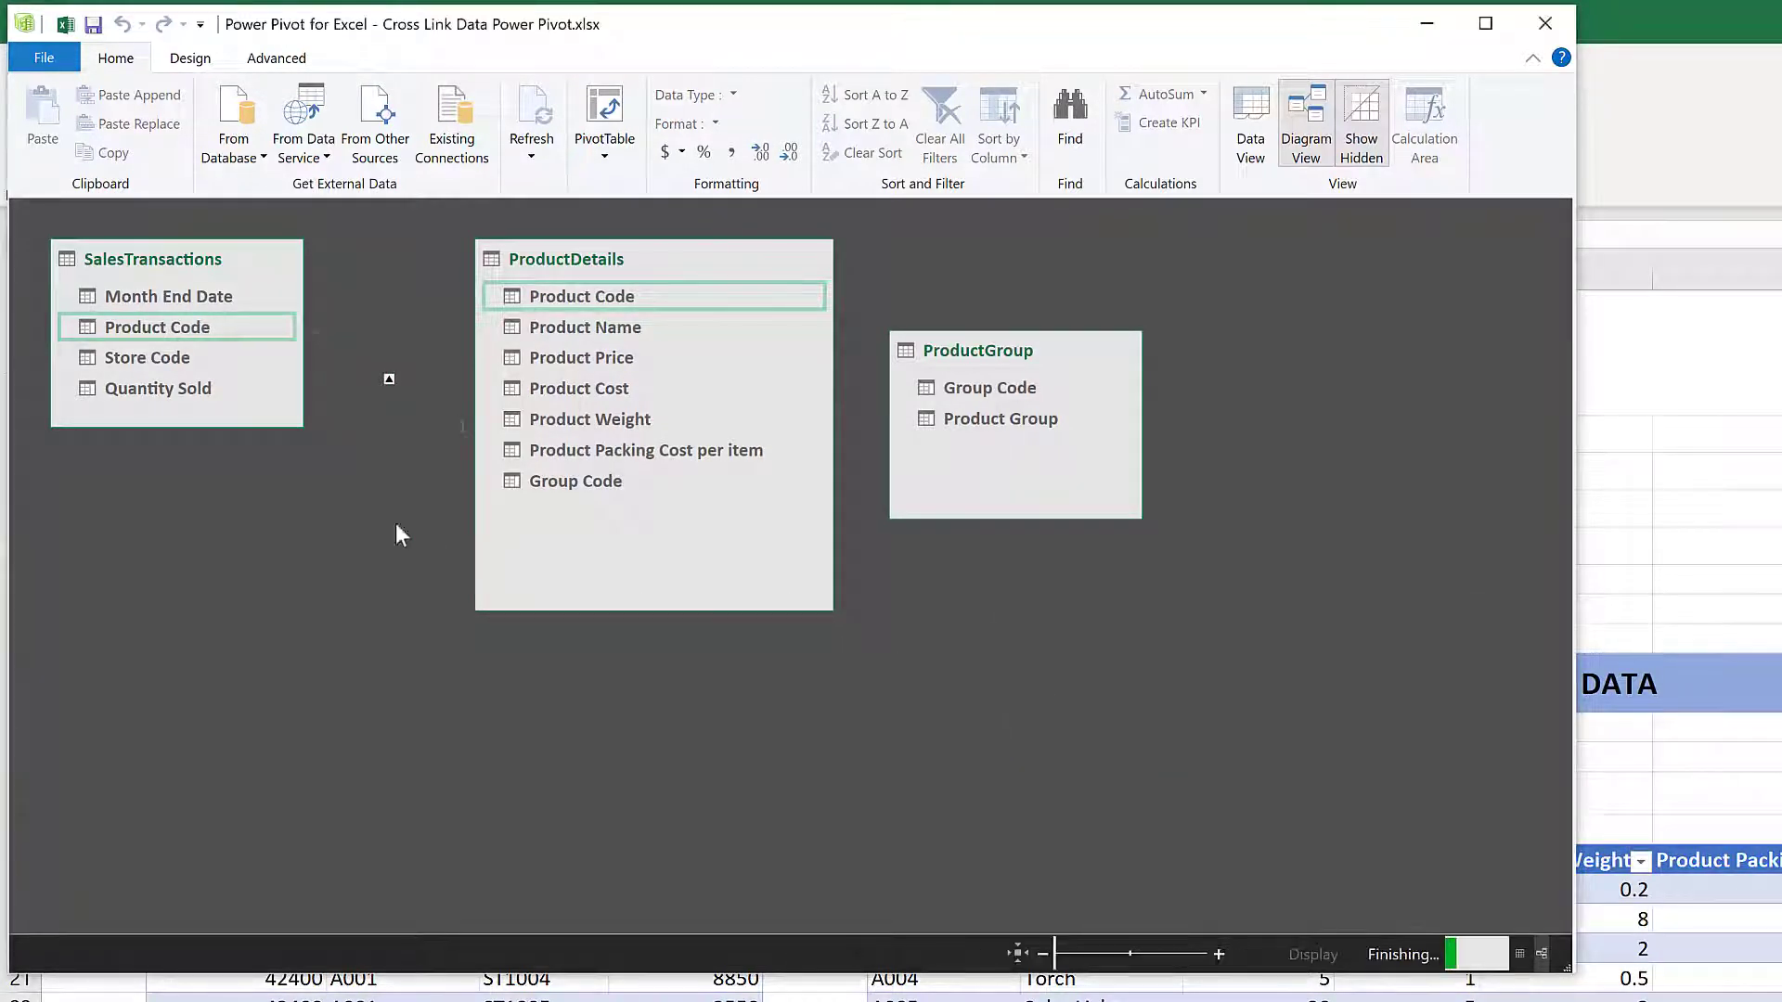
{"action": "left_click_drag", "start_coordinate": [206, 334], "coordinate": [537, 299]}
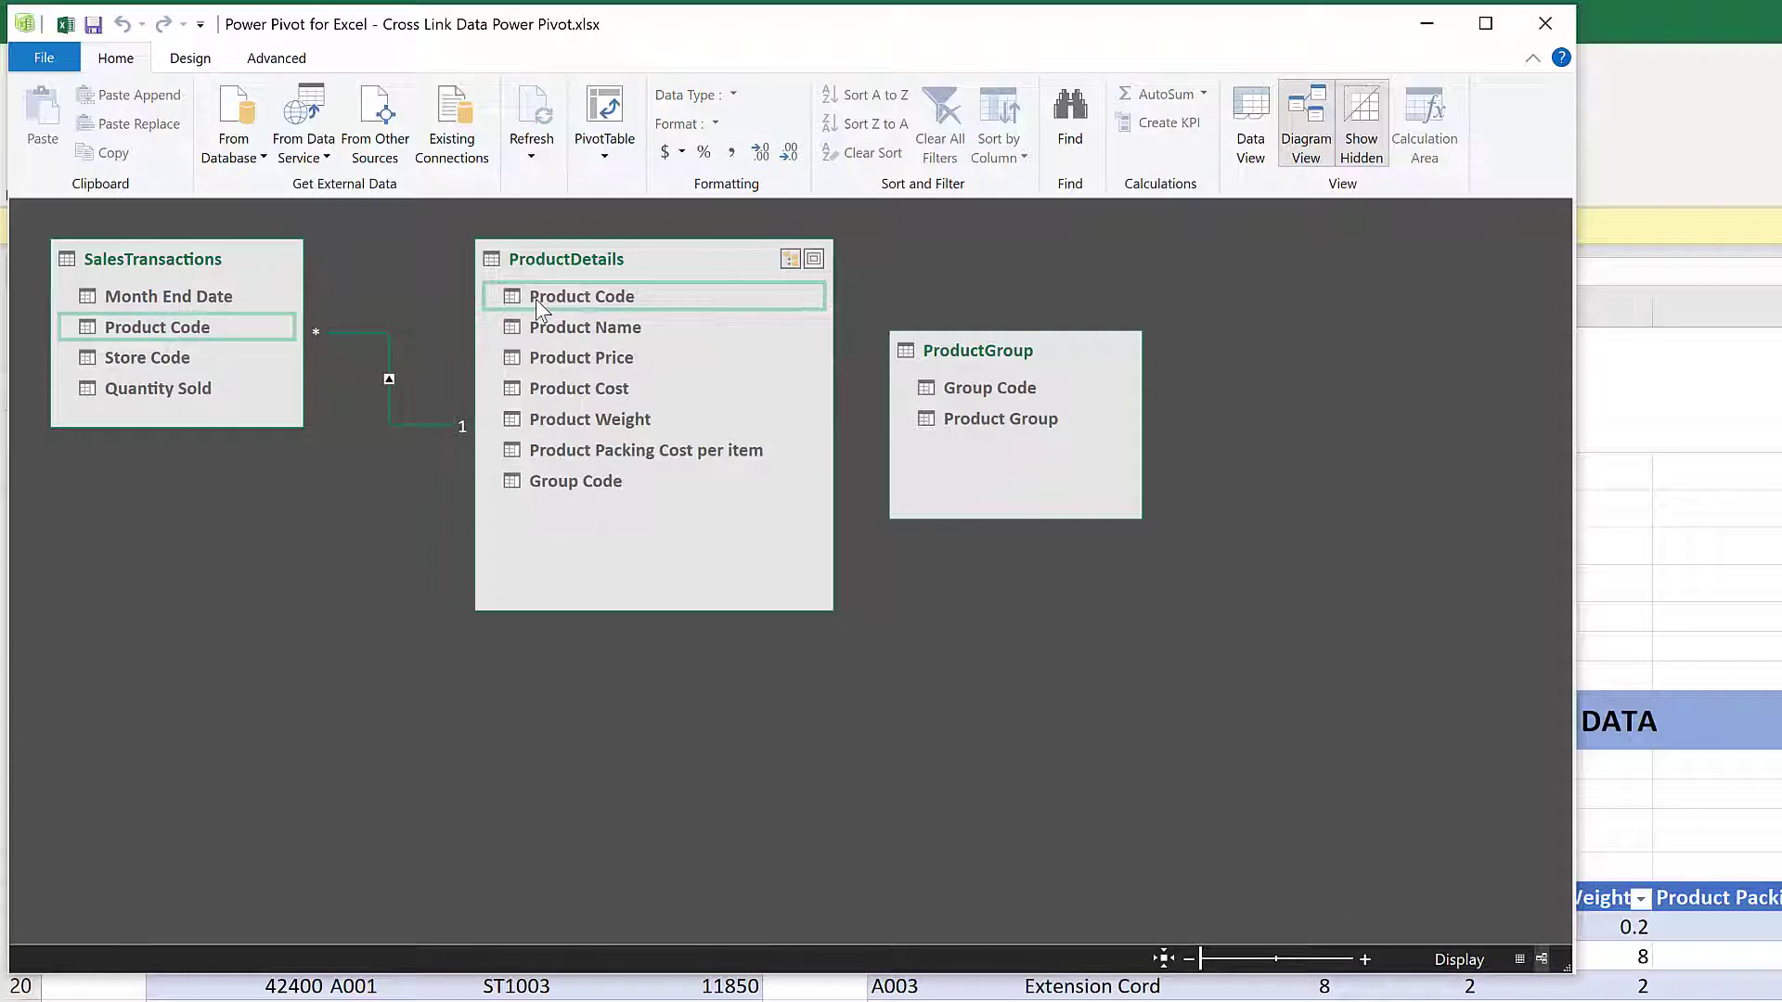
Relate ProductDetails to ProductGroup through Group Code, space the ProductGroup table farther from ProductDetails, and return to the workbook.
{"action": "left_click_drag", "start_coordinate": [605, 484], "coordinate": [934, 394]}
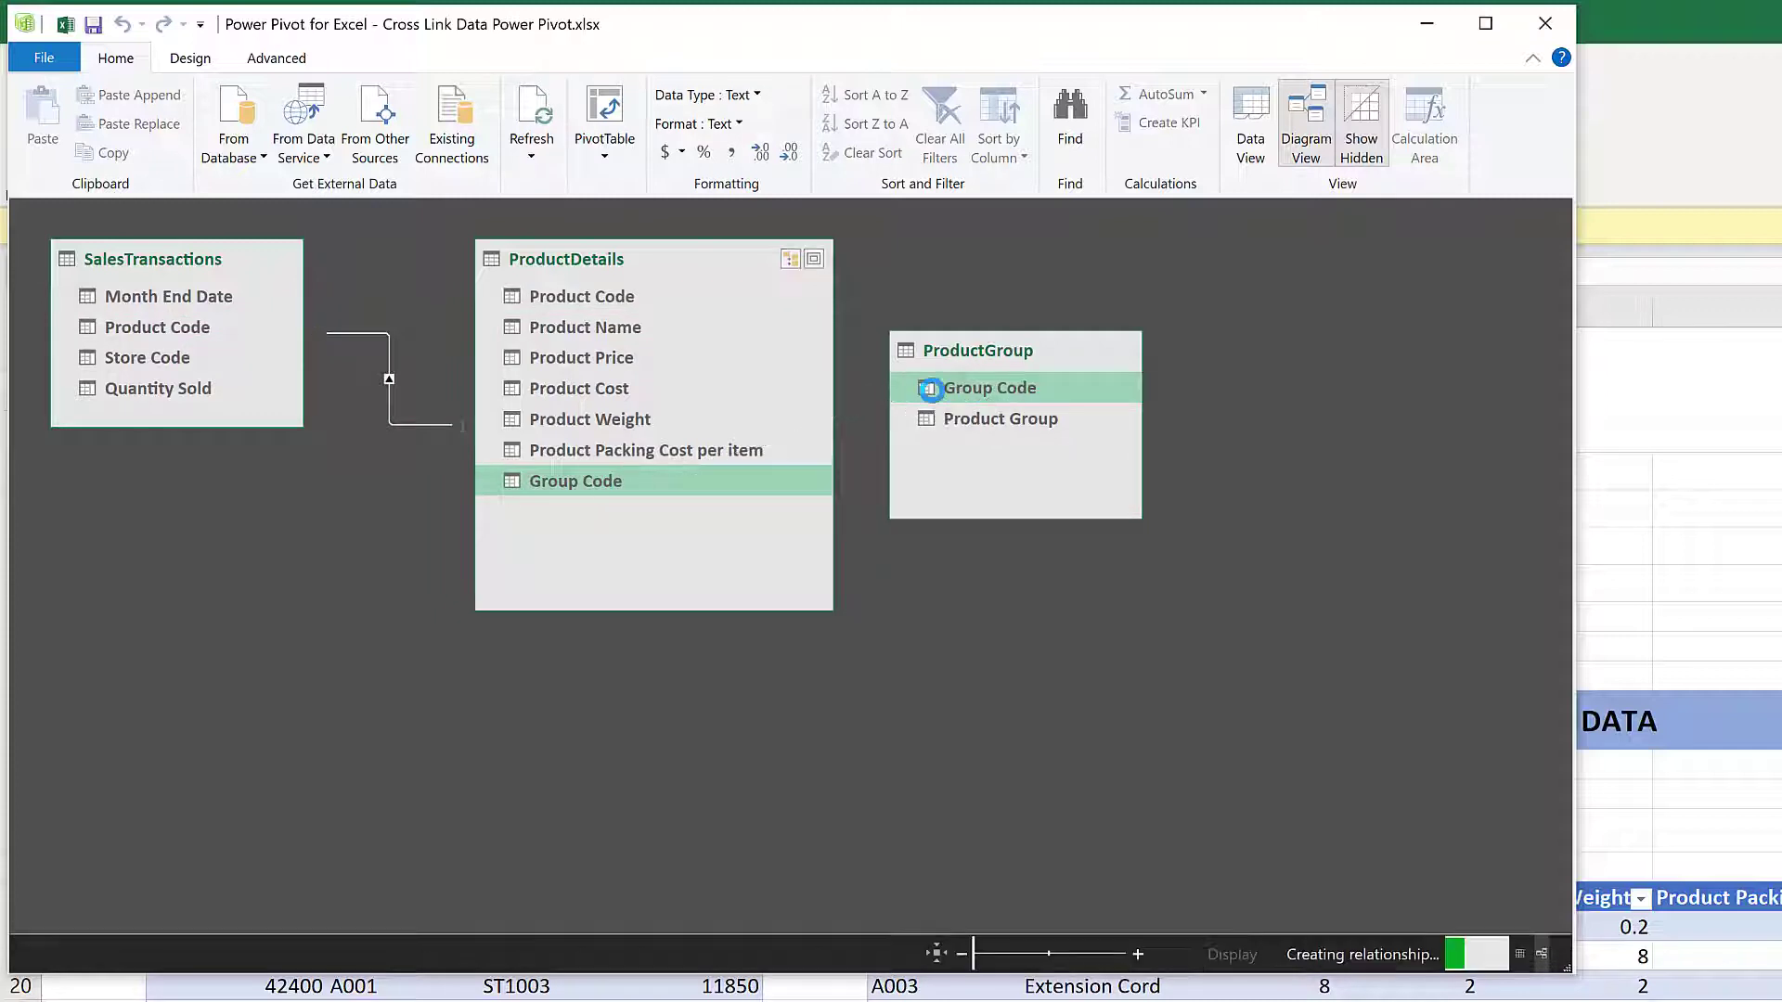
{"action": "left_click", "coordinate": [1127, 447]}
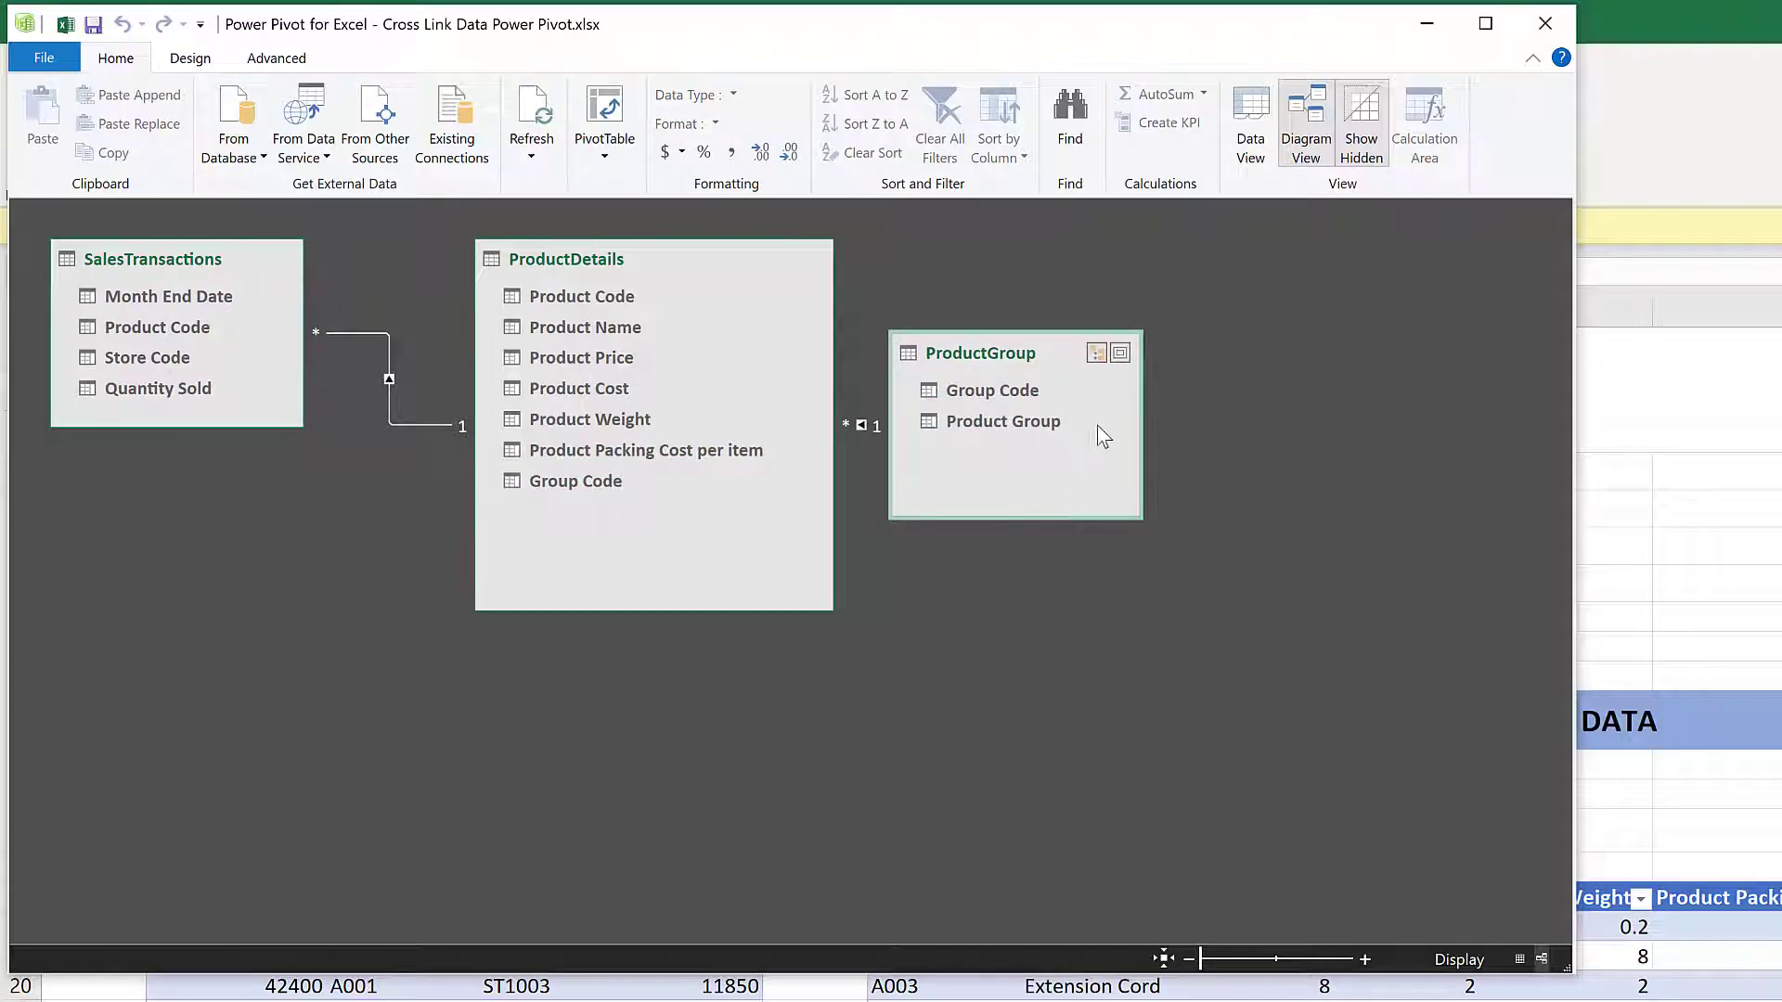
{"action": "left_click_drag", "start_coordinate": [929, 353], "coordinate": [1099, 347]}
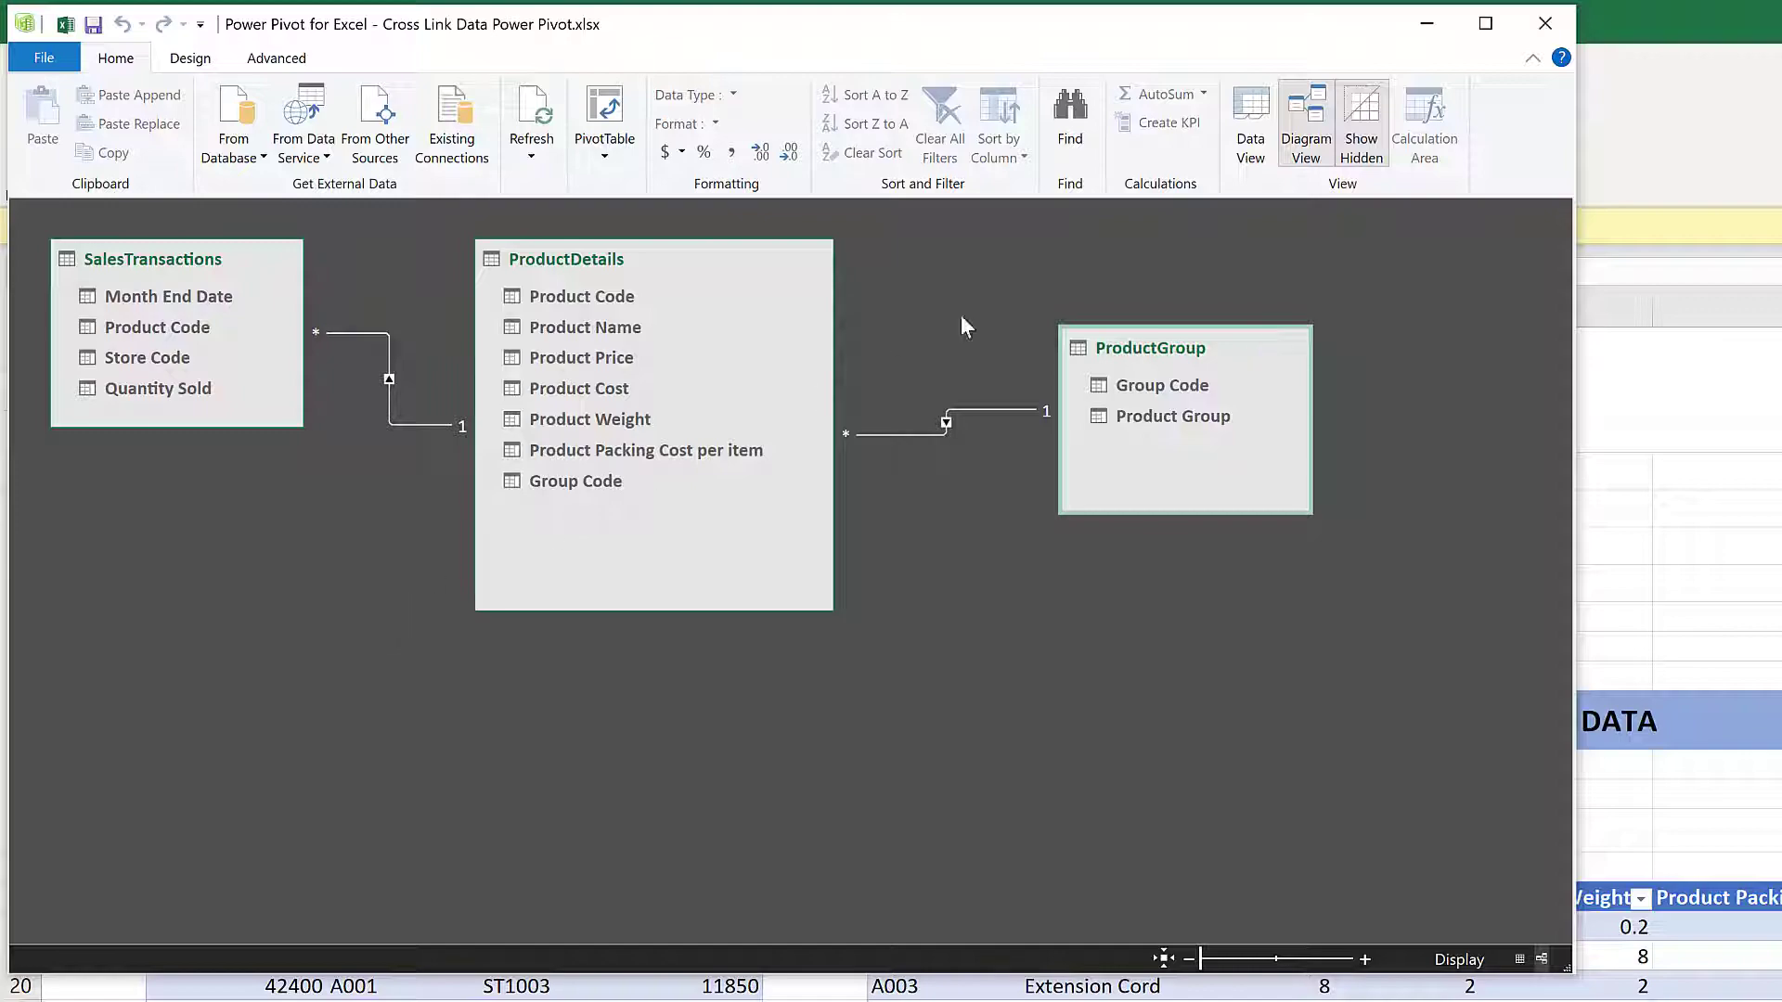
{"action": "left_click", "coordinate": [1542, 26]}
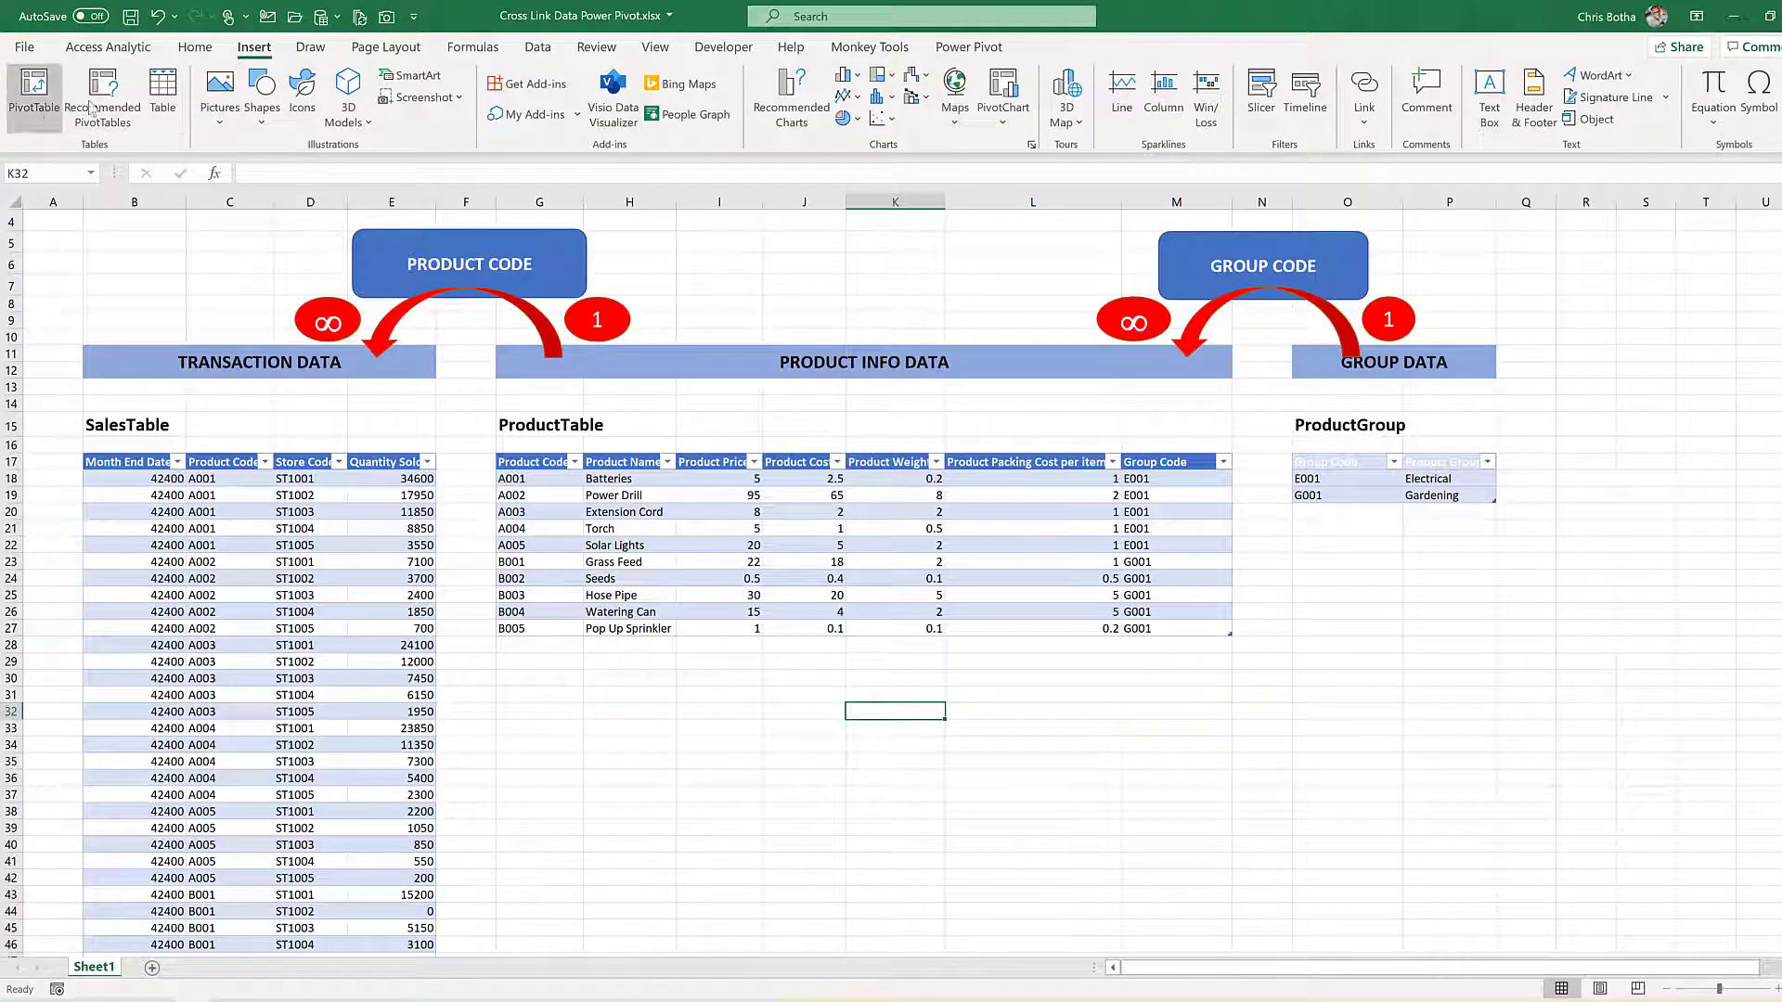
Insert a PivotTable on a new worksheet using this workbook's Data Model as its source.
{"action": "left_click", "coordinate": [45, 123]}
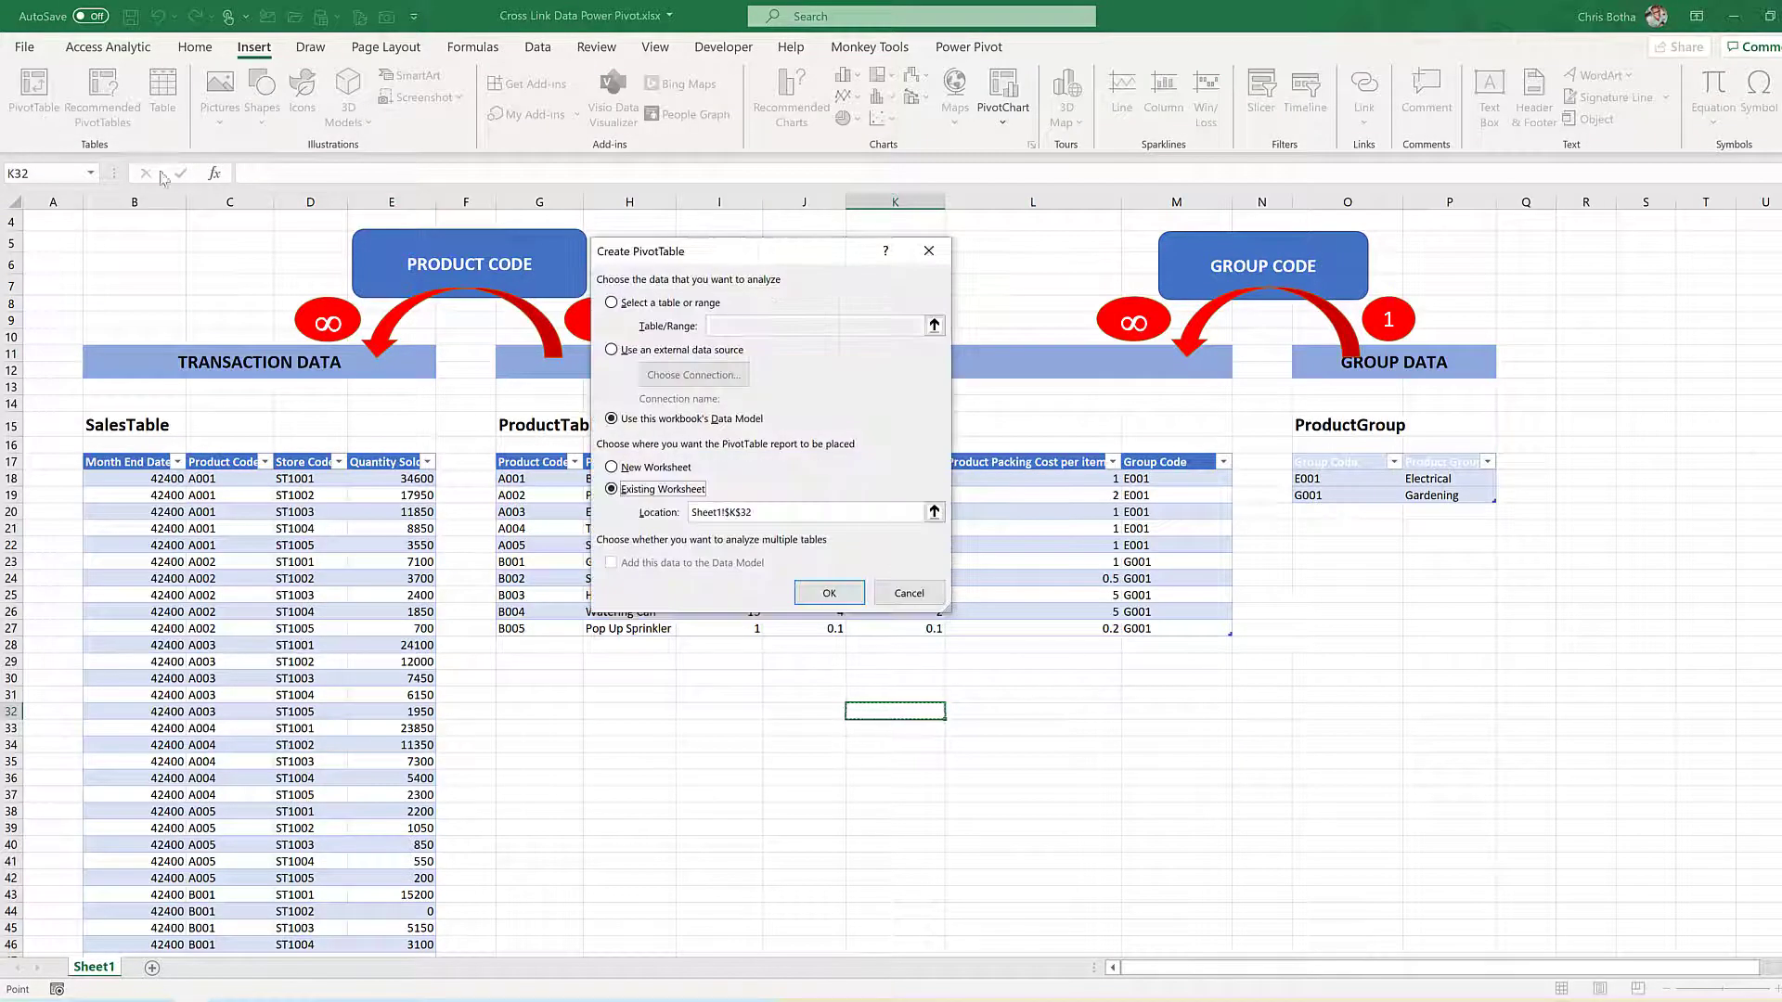
{"action": "left_click", "coordinate": [698, 422]}
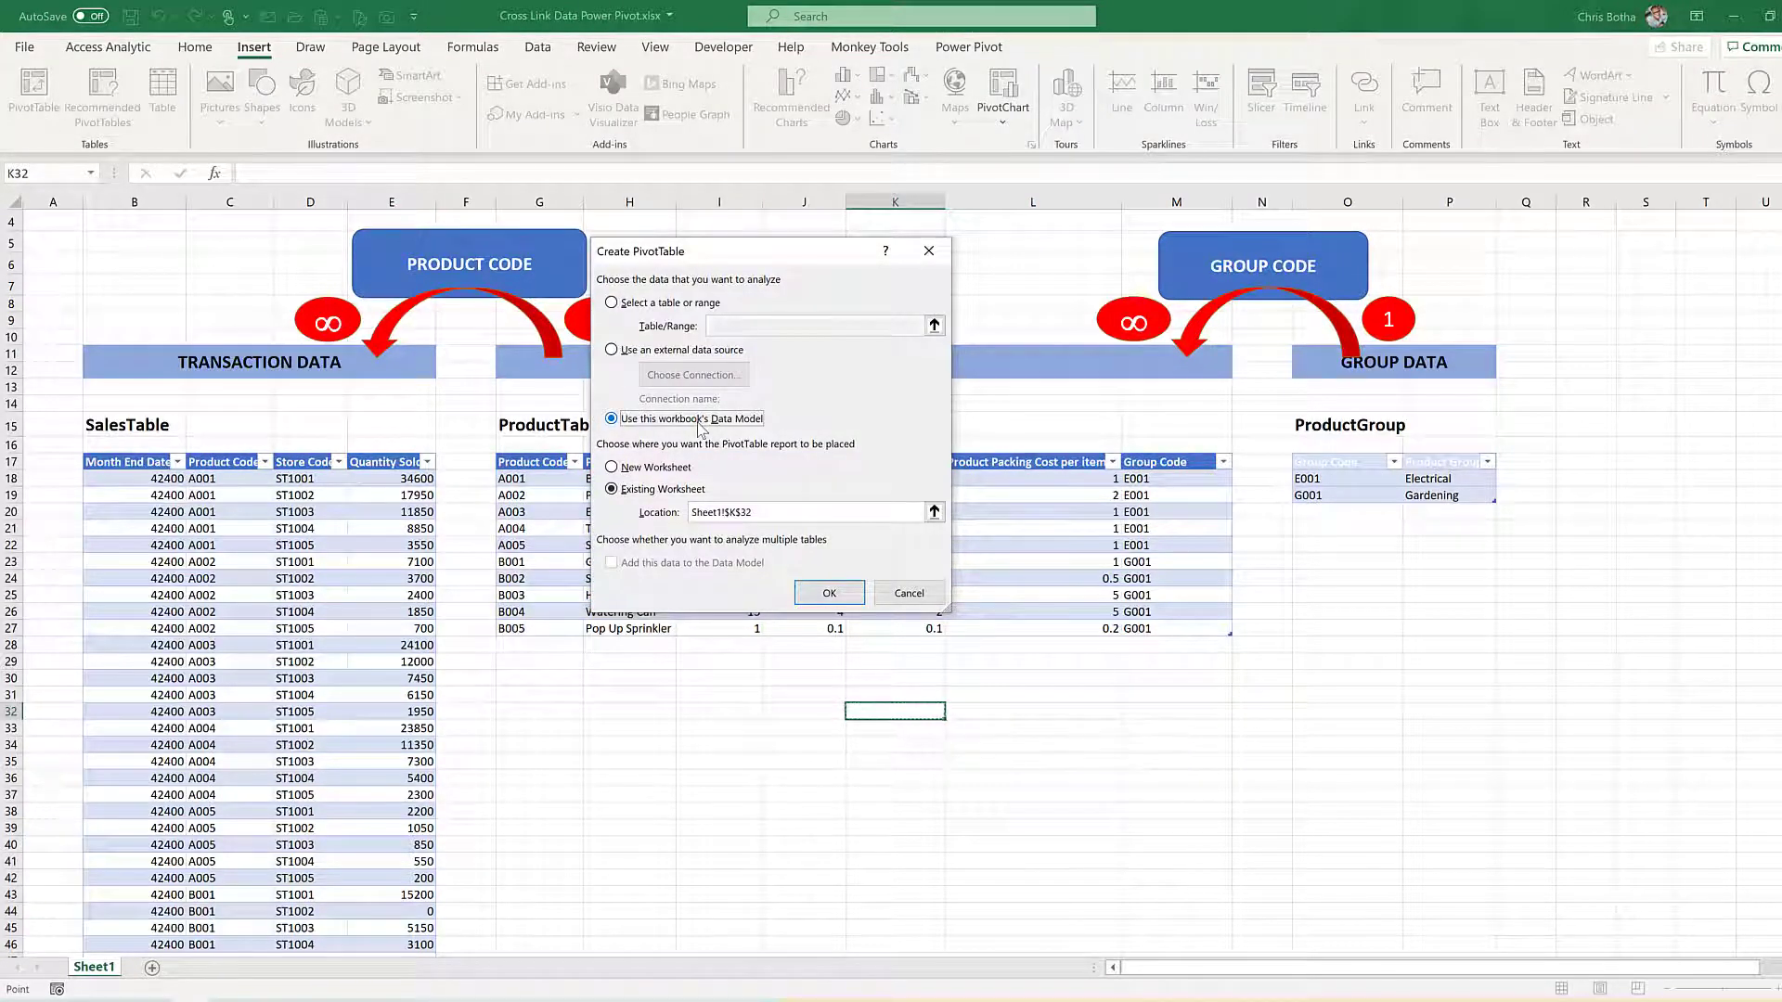
{"action": "left_click", "coordinate": [612, 468]}
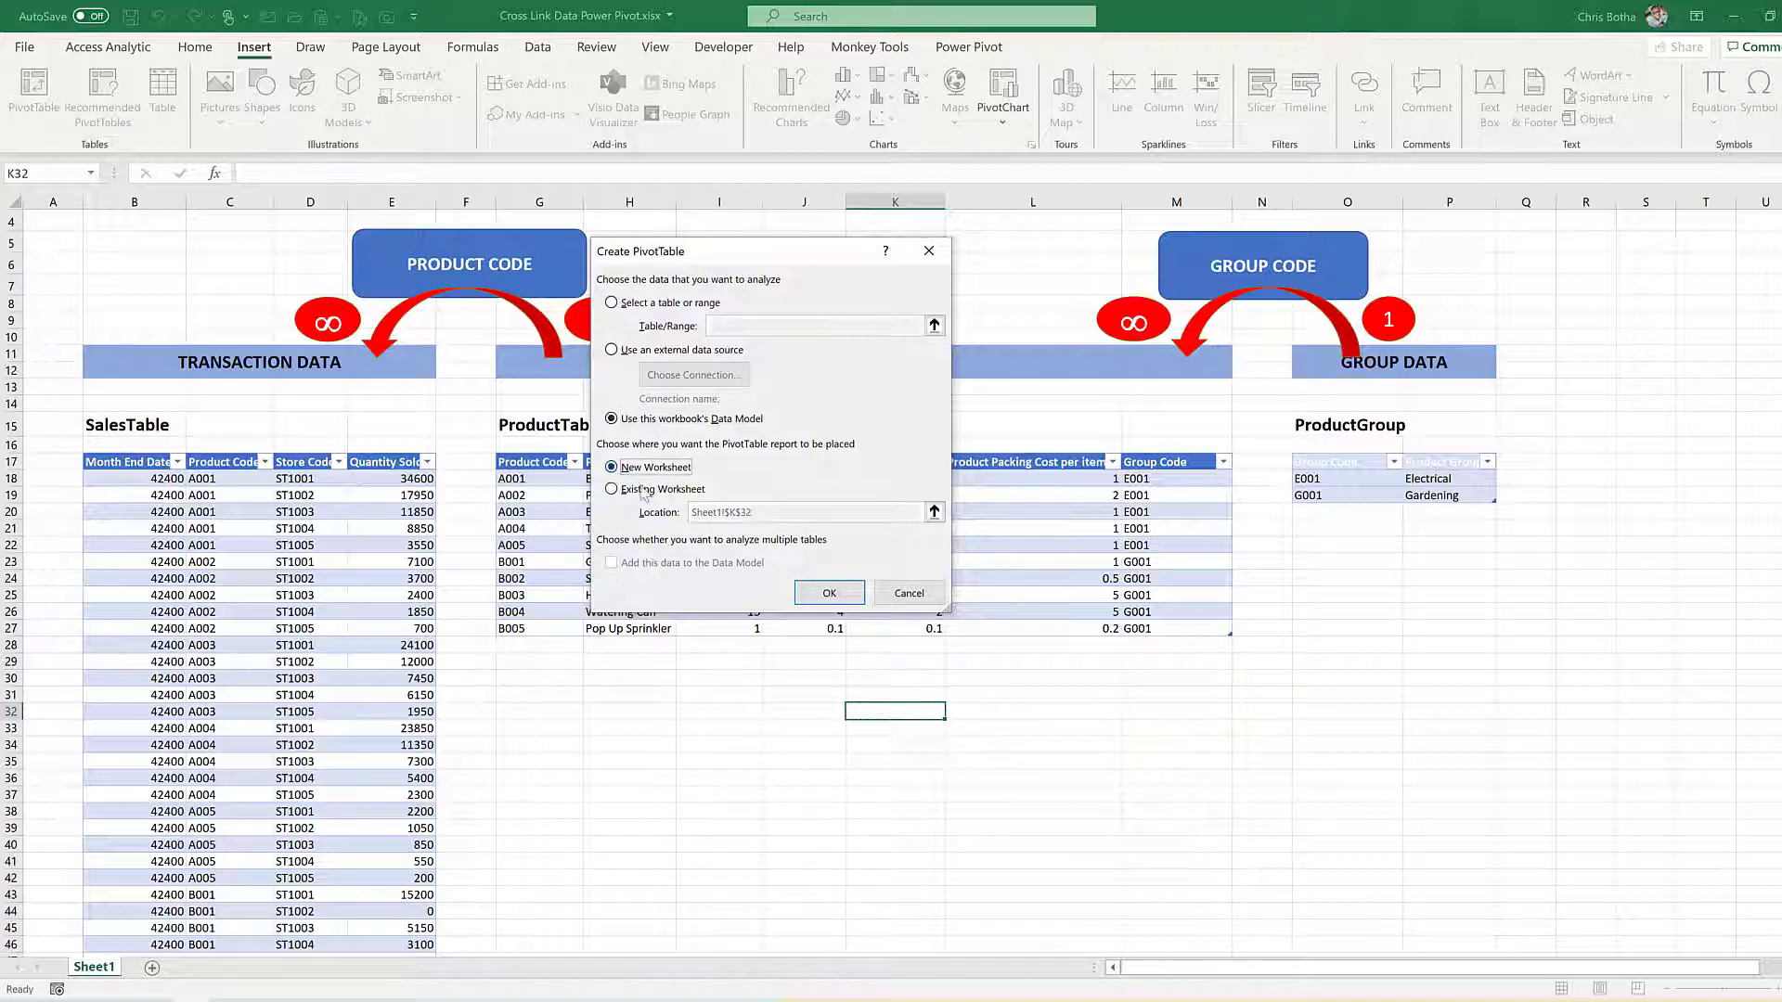
{"action": "left_click", "coordinate": [824, 595]}
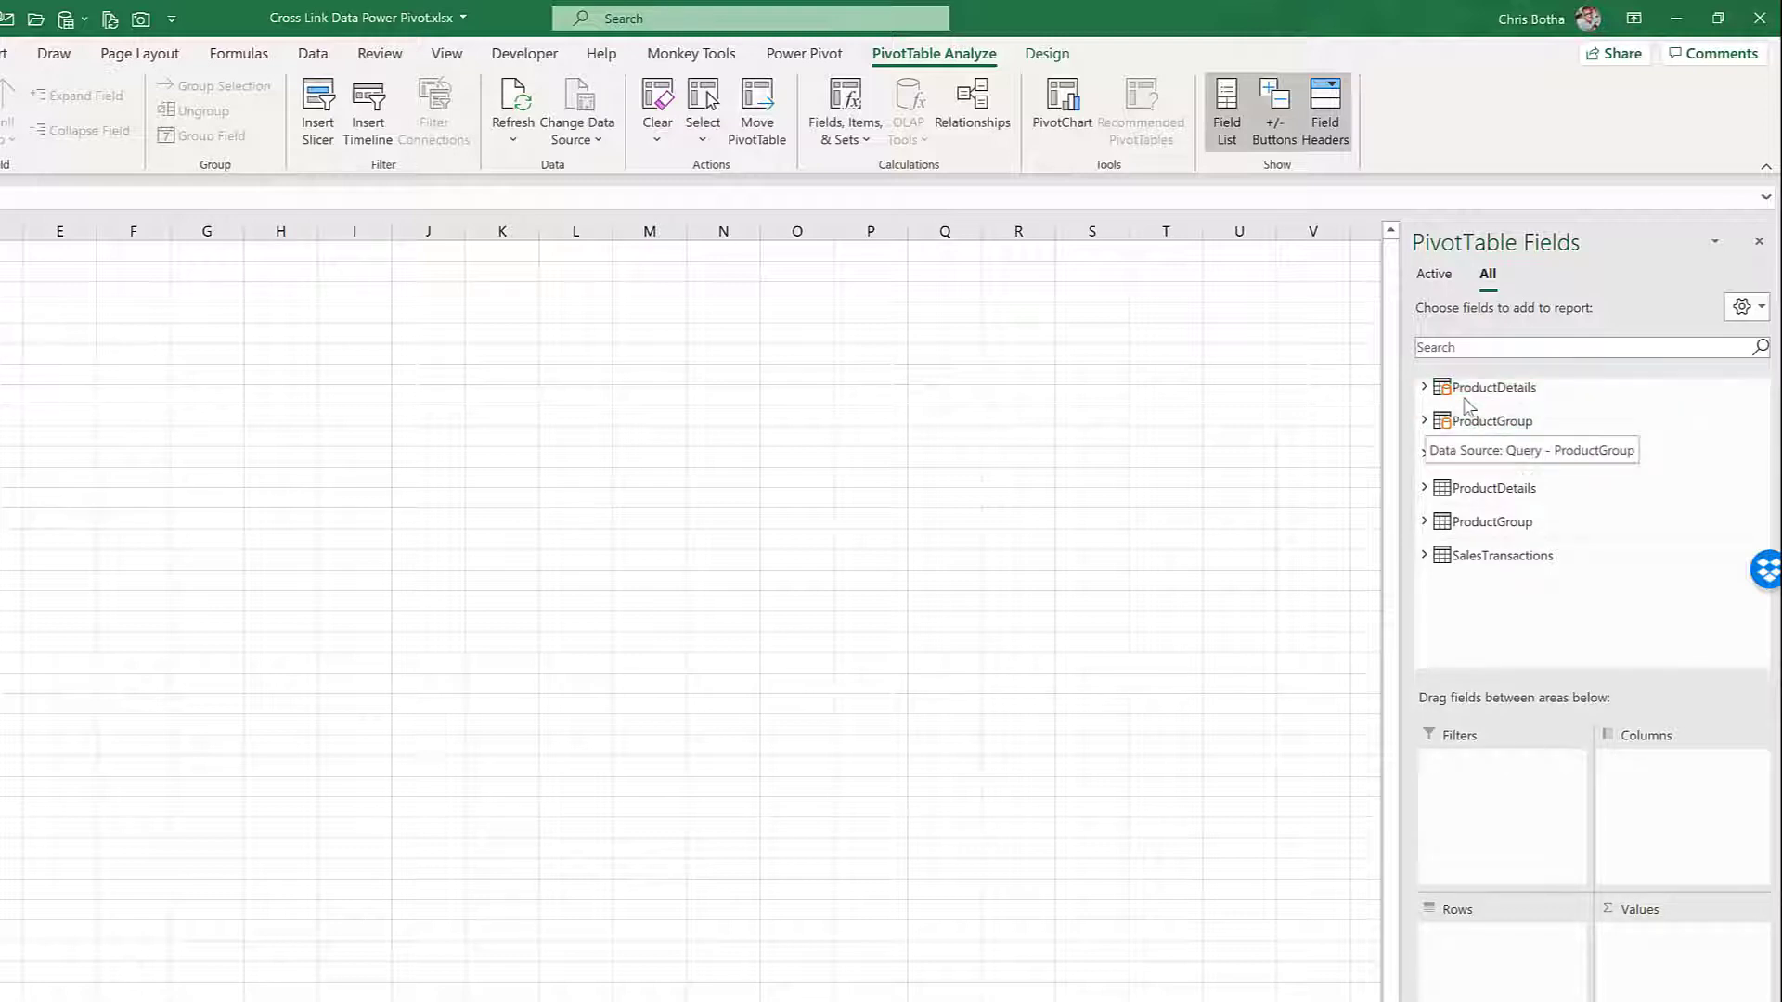
Add Month End Date from the SalesTransactions table to the PivotTable rows.
{"action": "left_click", "coordinate": [1655, 399]}
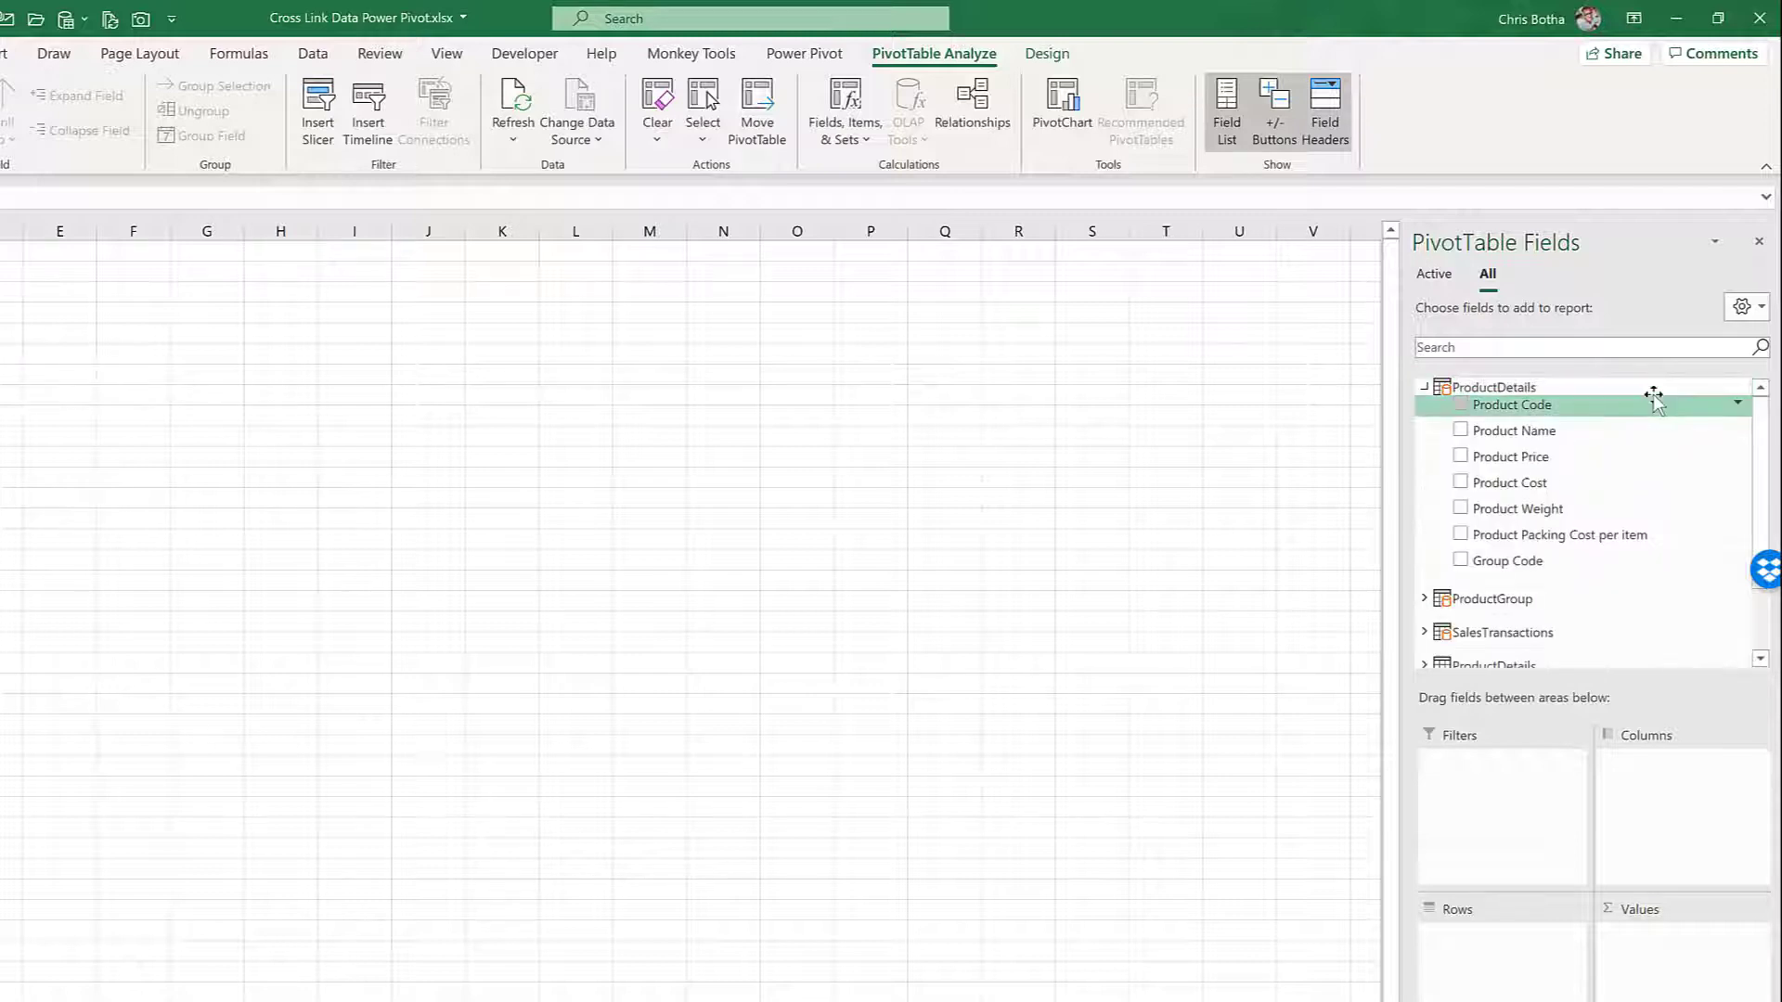
{"action": "left_click", "coordinate": [1425, 388]}
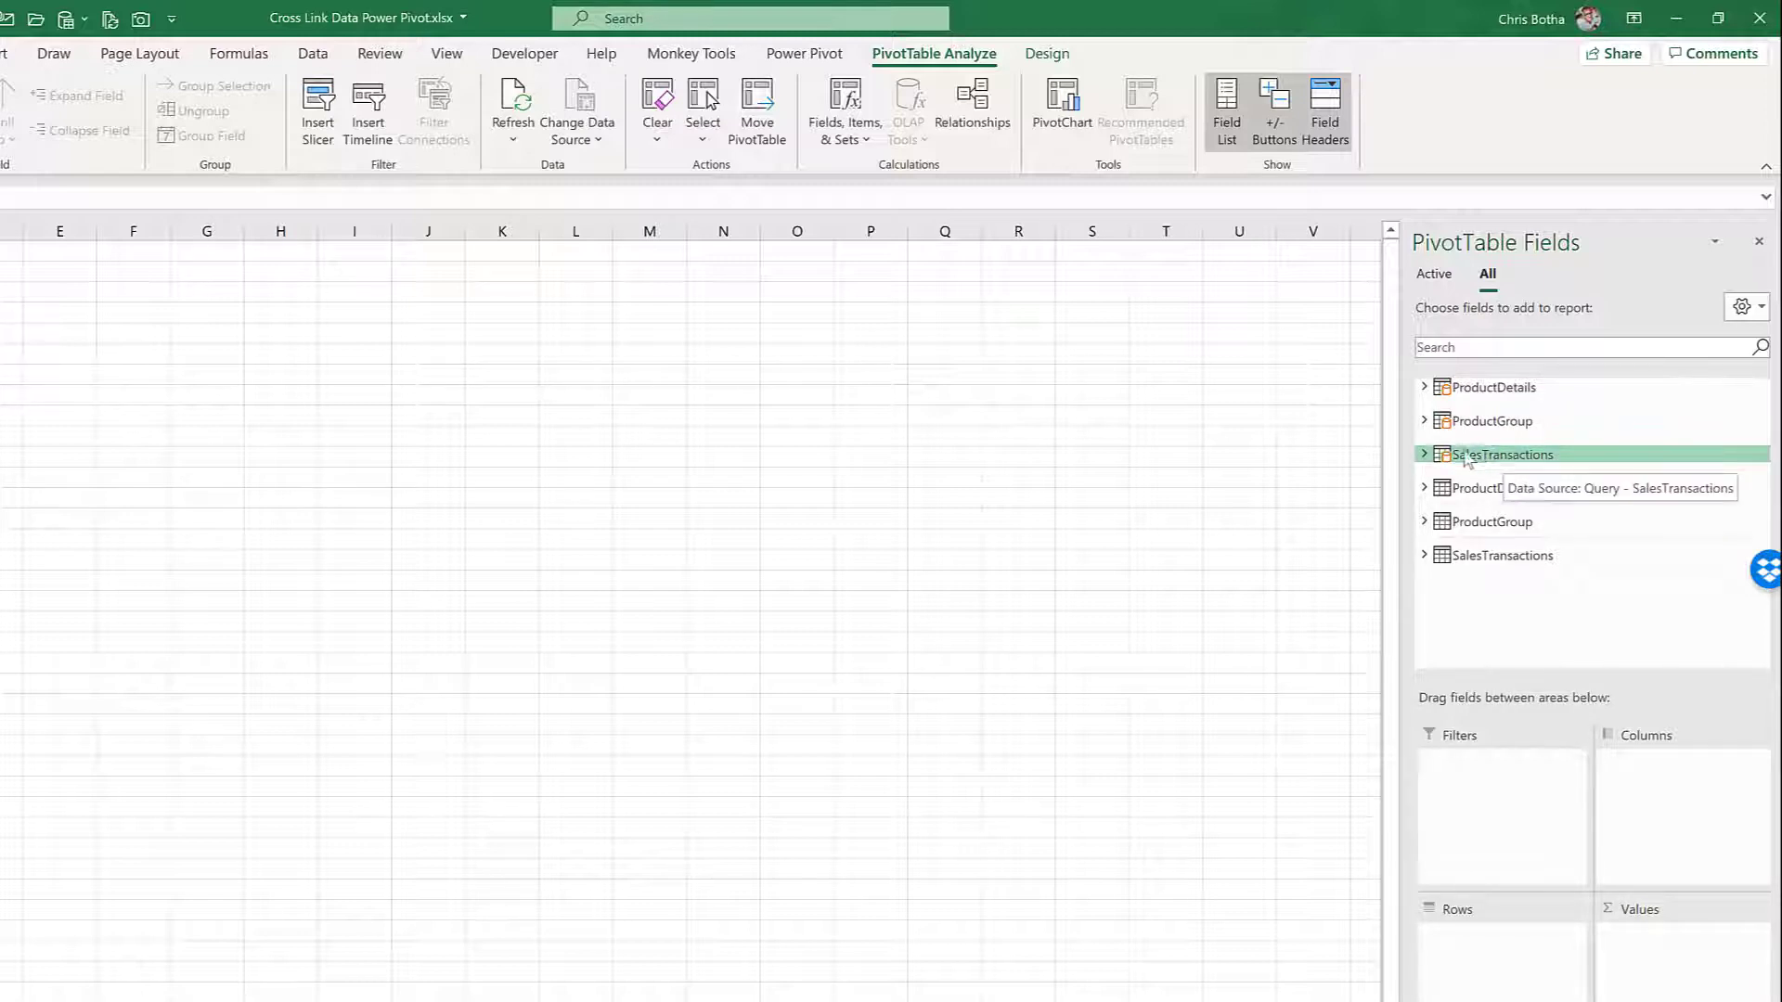
{"action": "left_click", "coordinate": [1426, 456]}
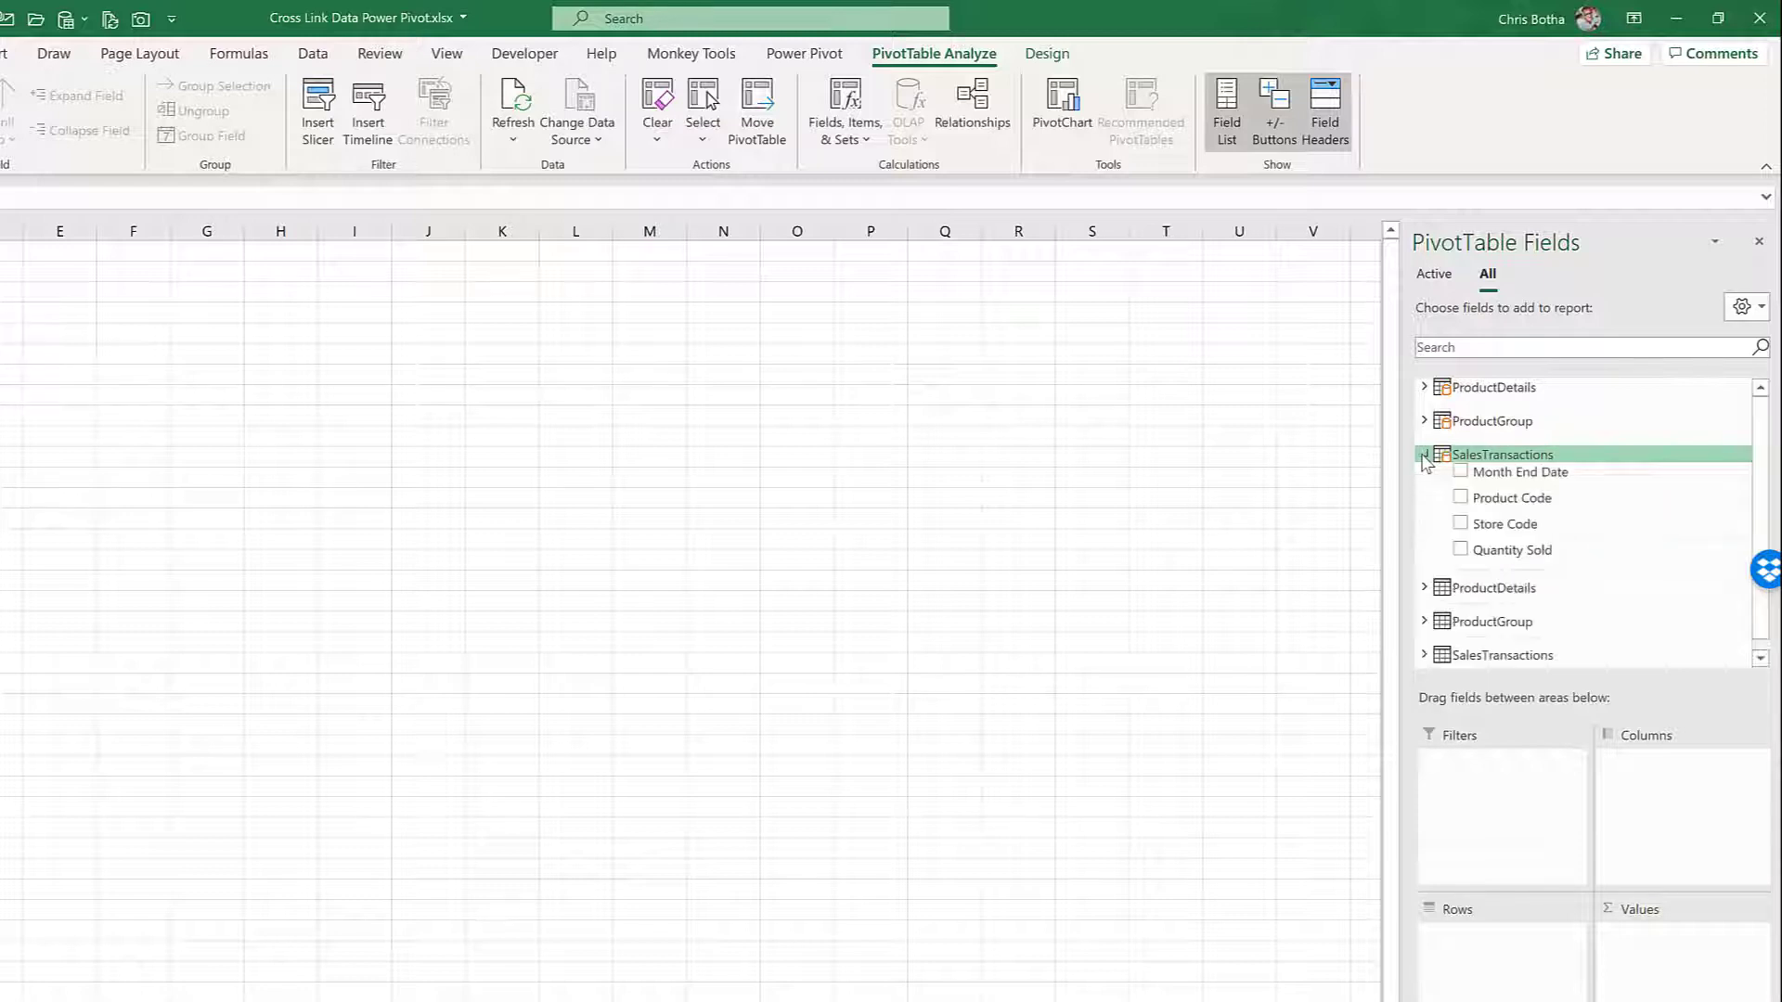
{"action": "left_click_drag", "start_coordinate": [1479, 473], "coordinate": [1437, 939]}
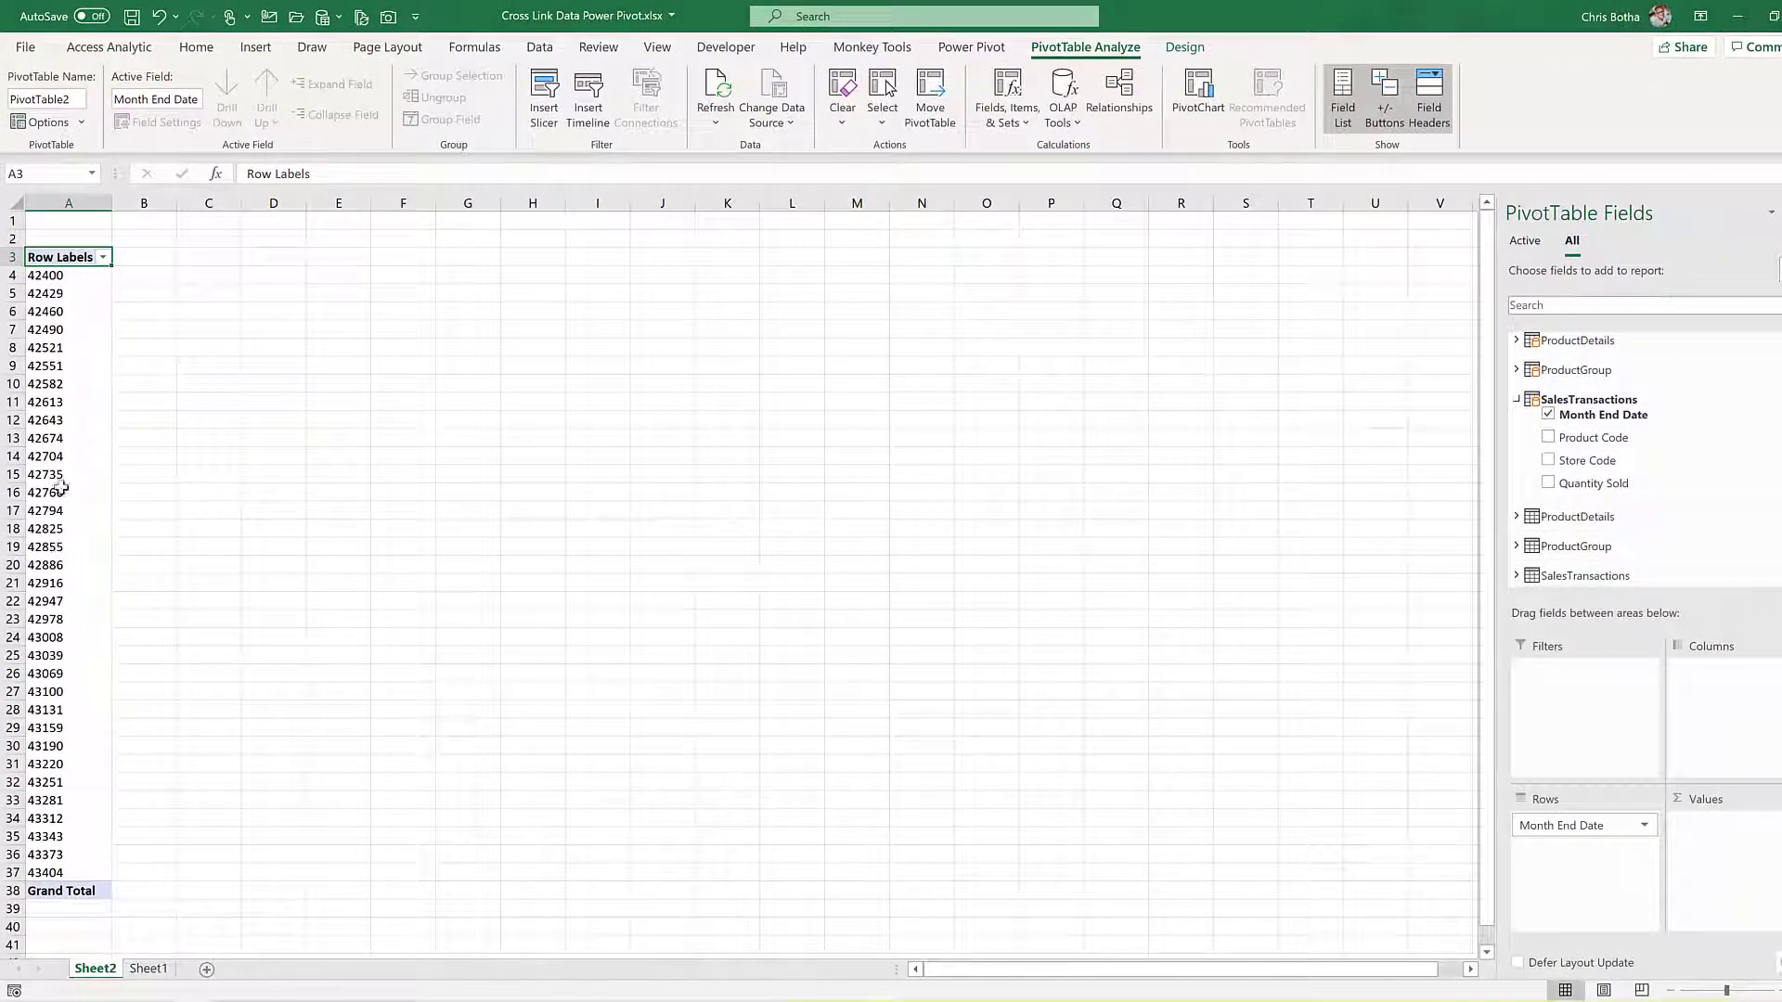
Format all Month End Date row labels with the custom date format dd-mmm-yy.
{"action": "left_click", "coordinate": [72, 264]}
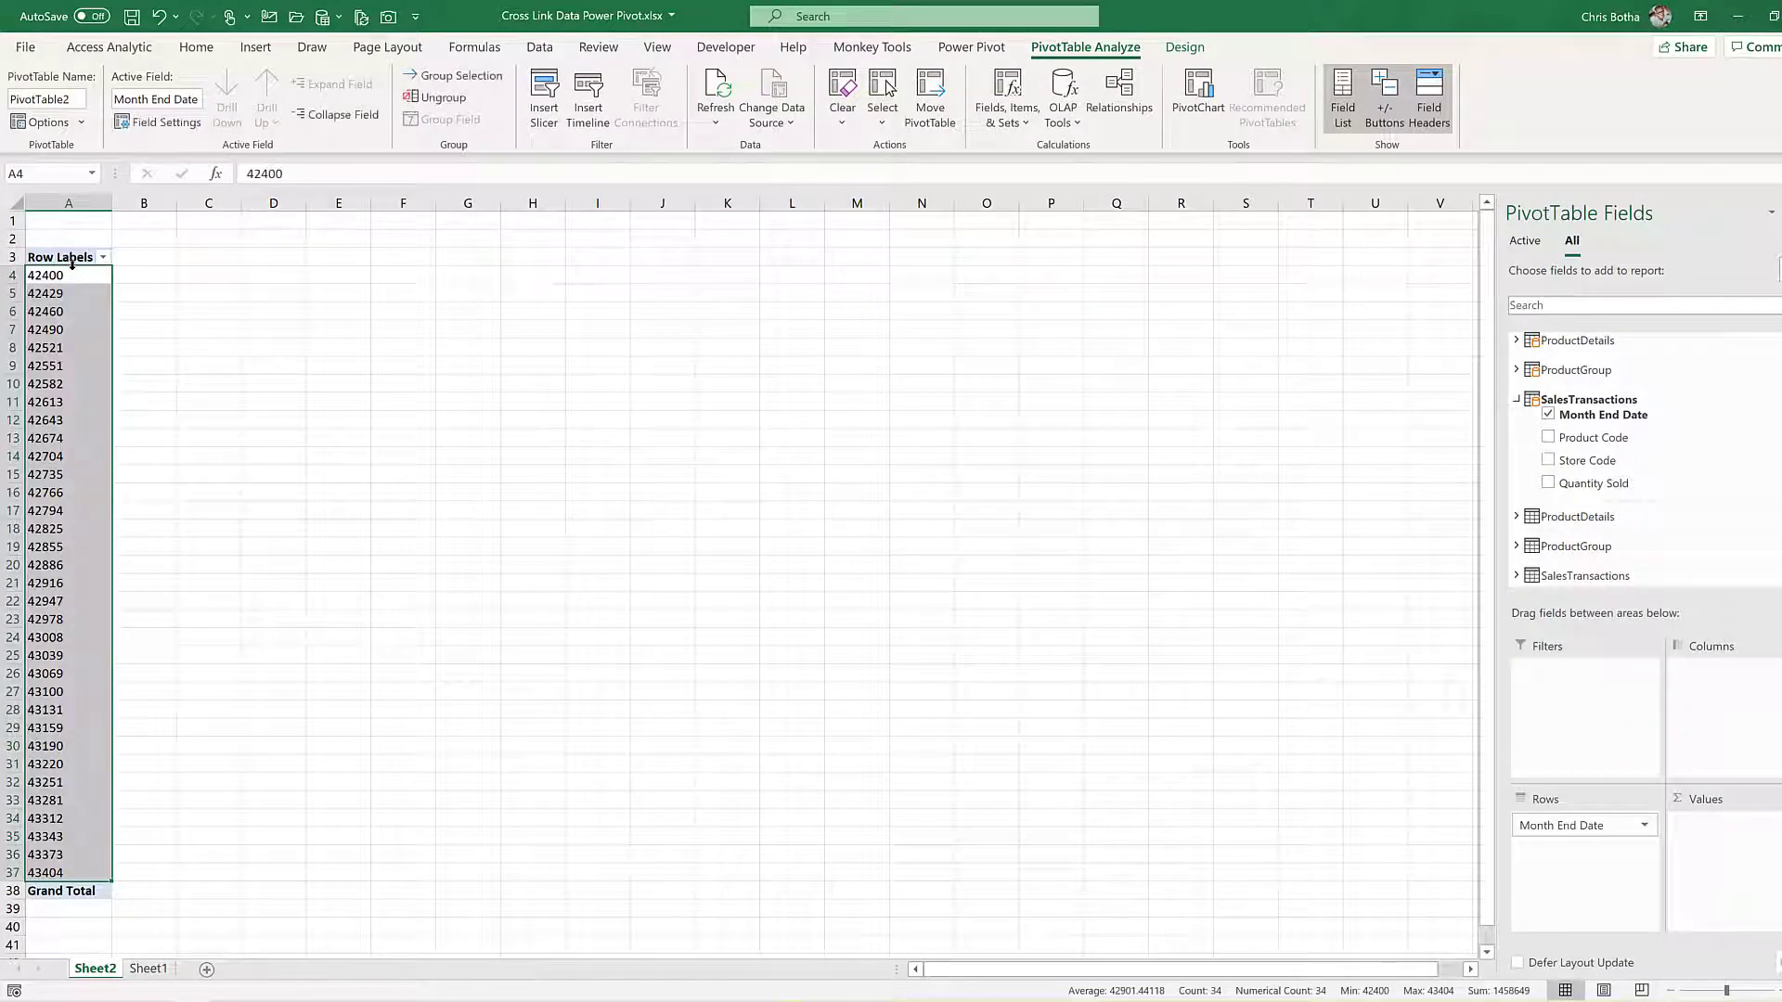
{"action": "right_click", "coordinate": [72, 264]}
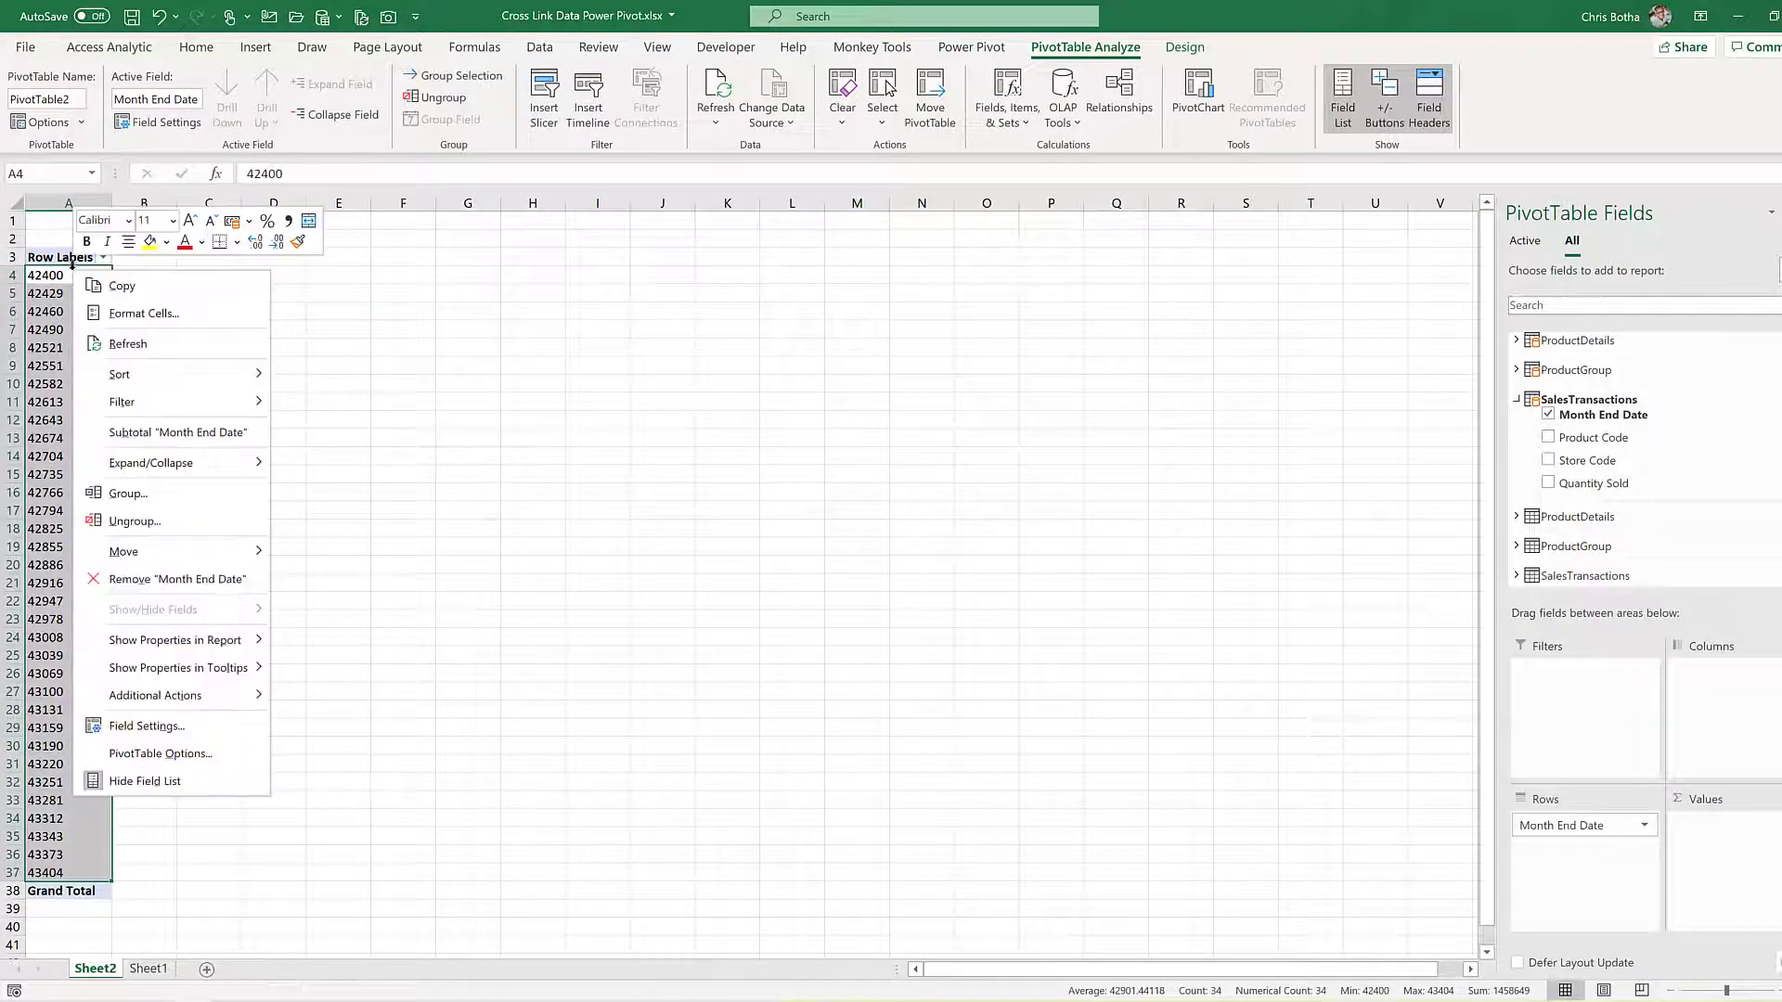
{"action": "left_click", "coordinate": [139, 312]}
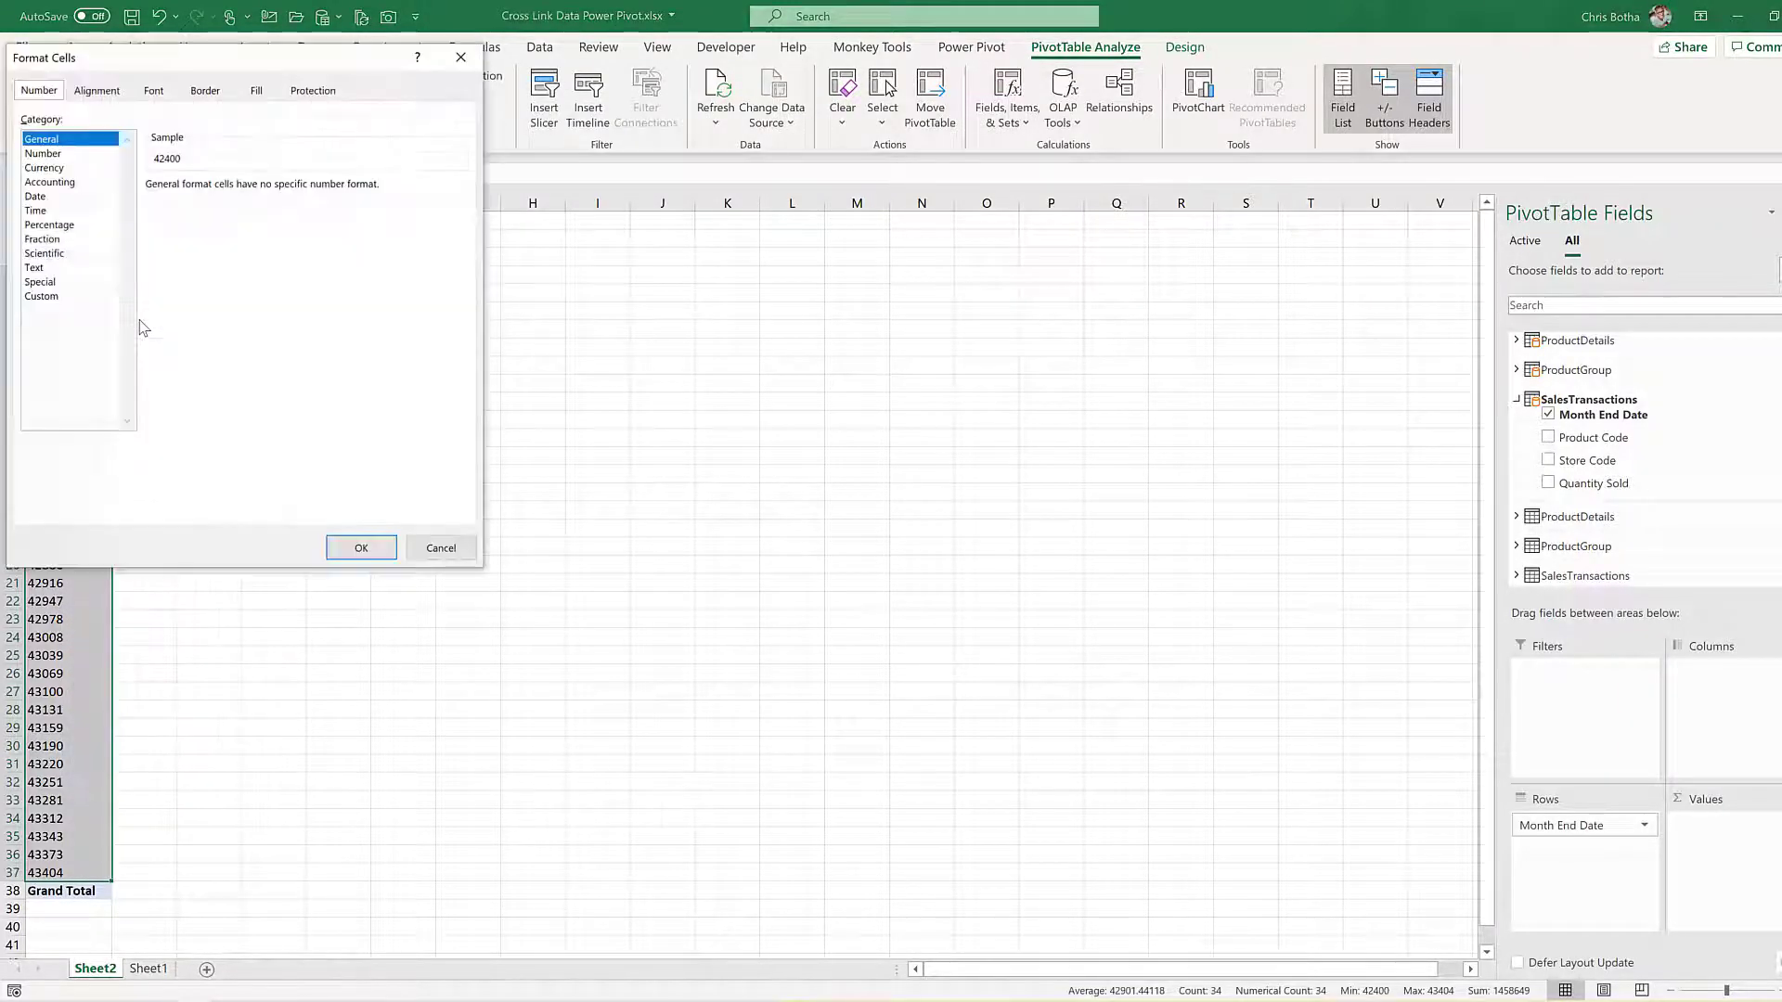
{"action": "left_click", "coordinate": [45, 296]}
{"action": "left_click", "coordinate": [462, 348]}
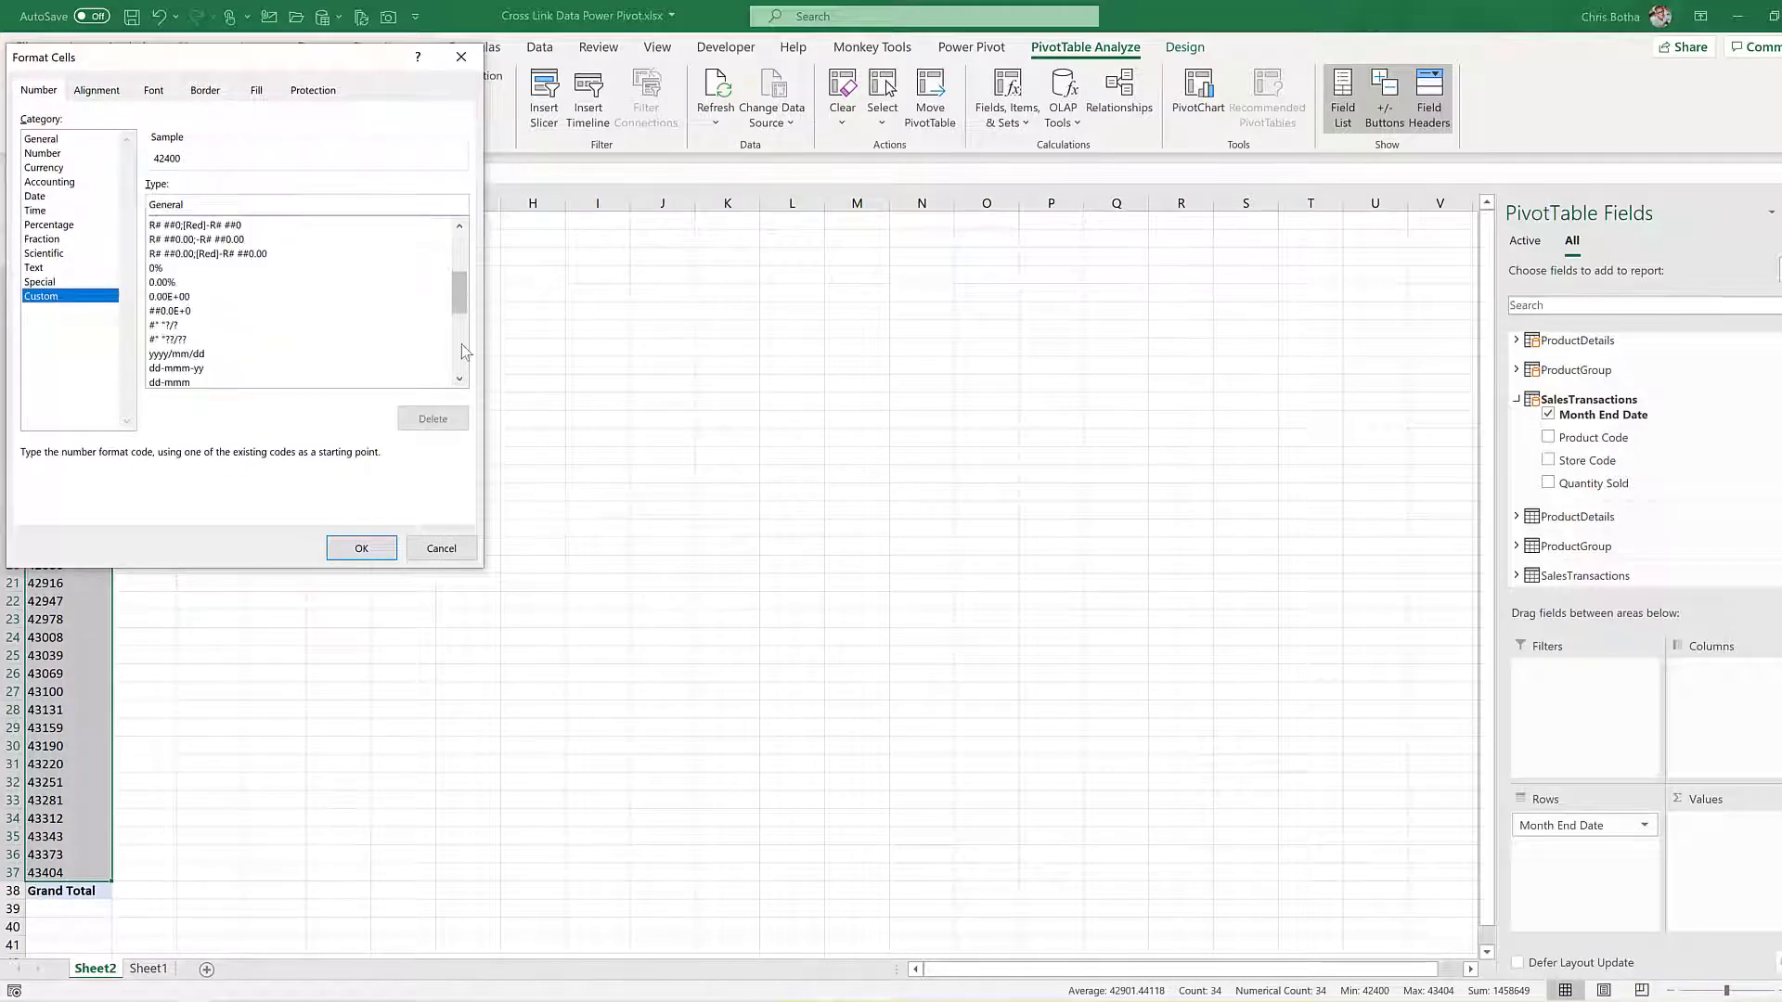
{"action": "left_click", "coordinate": [198, 370]}
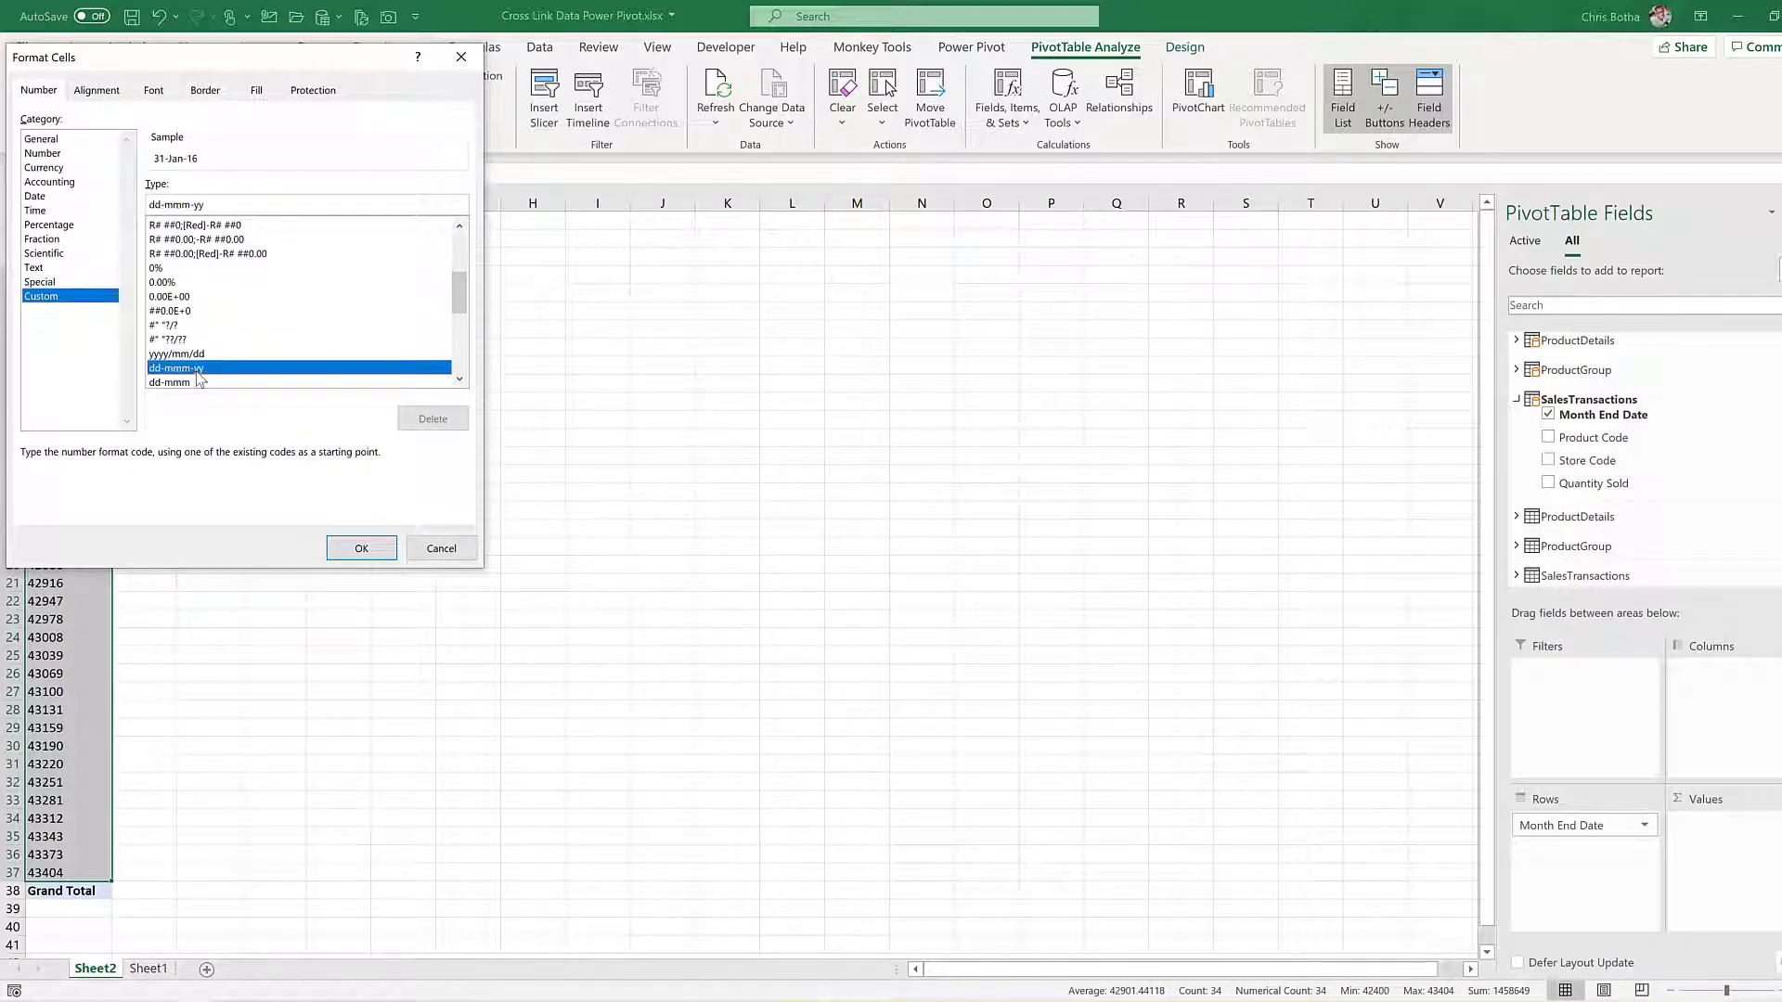
{"action": "left_click", "coordinate": [360, 550]}
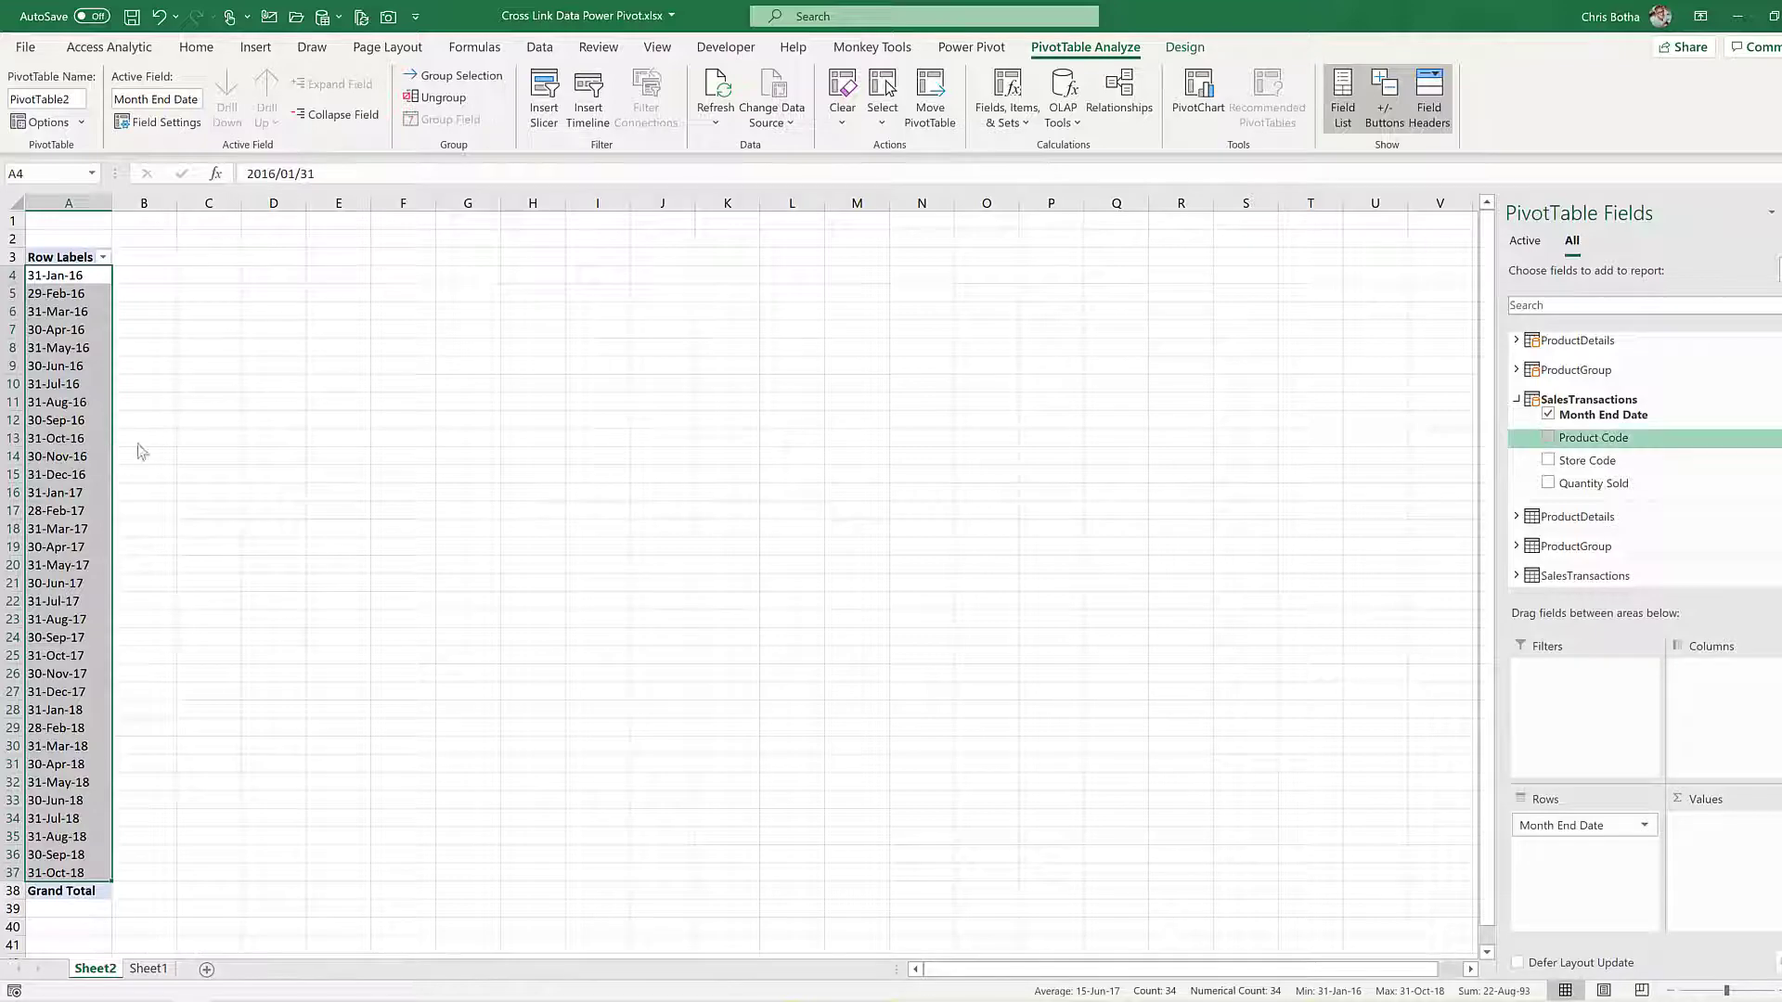
Add the SalesTransactions Product Code to the rows below Month End Date and Quantity Sold to the values.
{"action": "left_click_drag", "start_coordinate": [1577, 438], "coordinate": [1597, 873]}
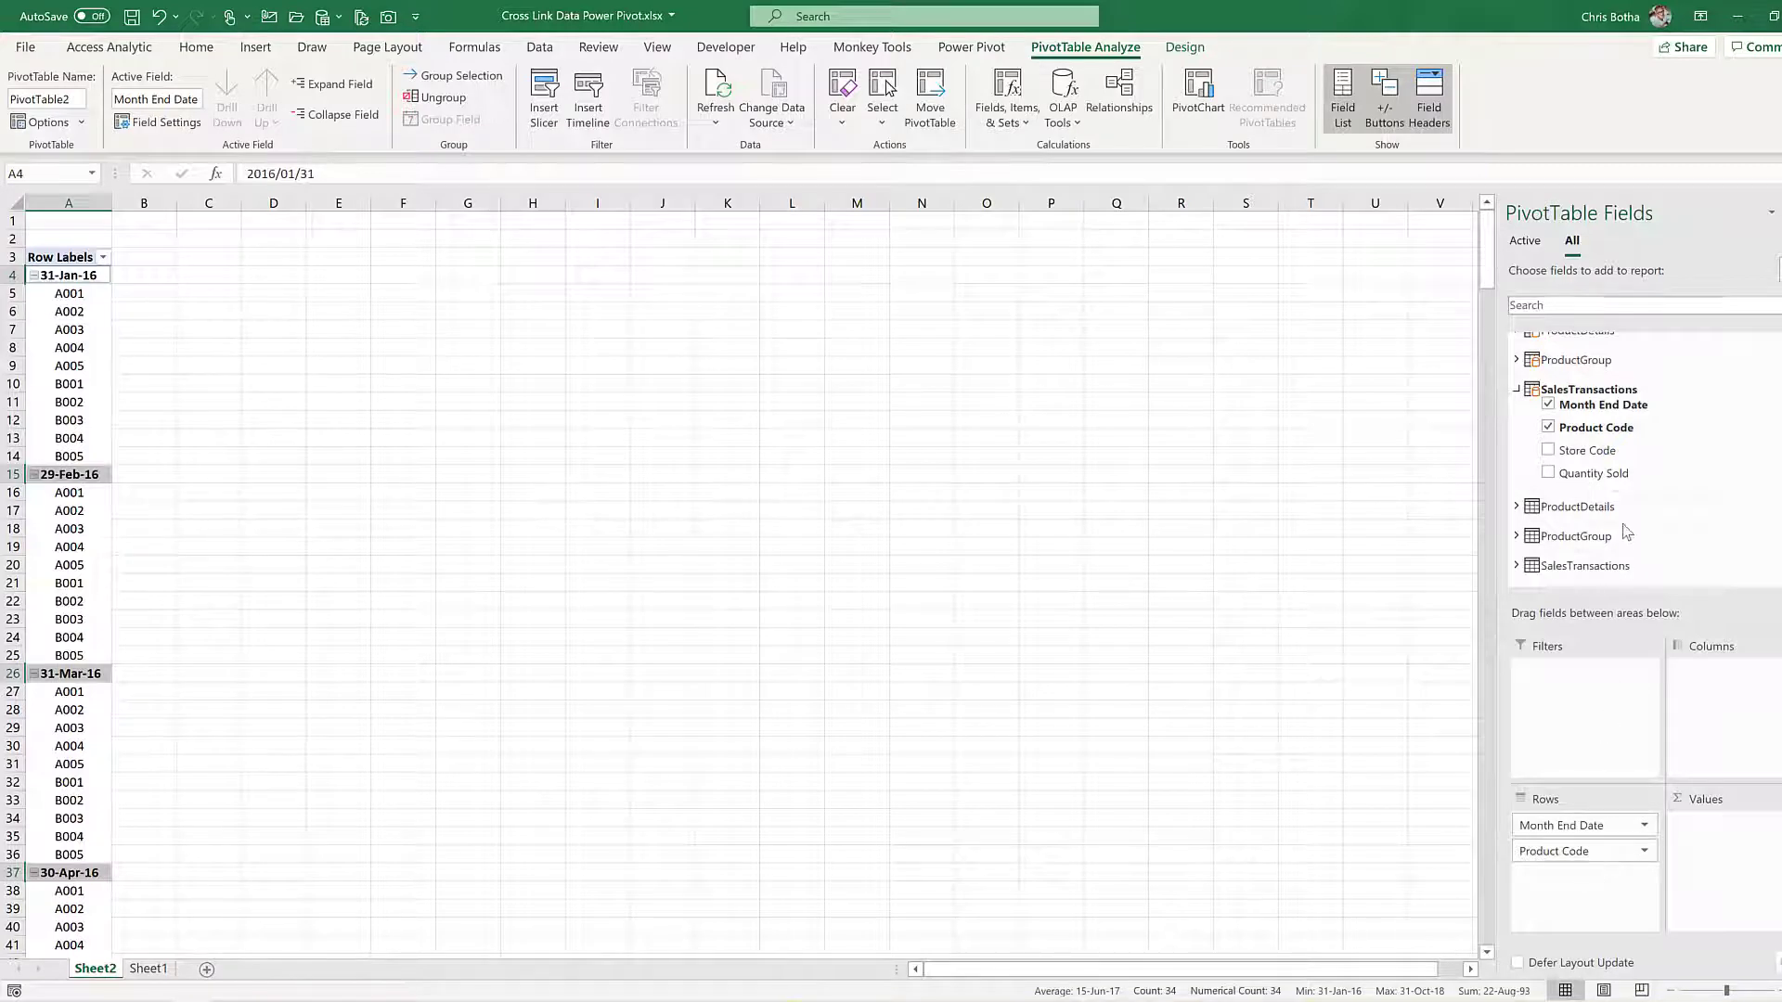
{"action": "left_click_drag", "start_coordinate": [1593, 474], "coordinate": [1712, 835]}
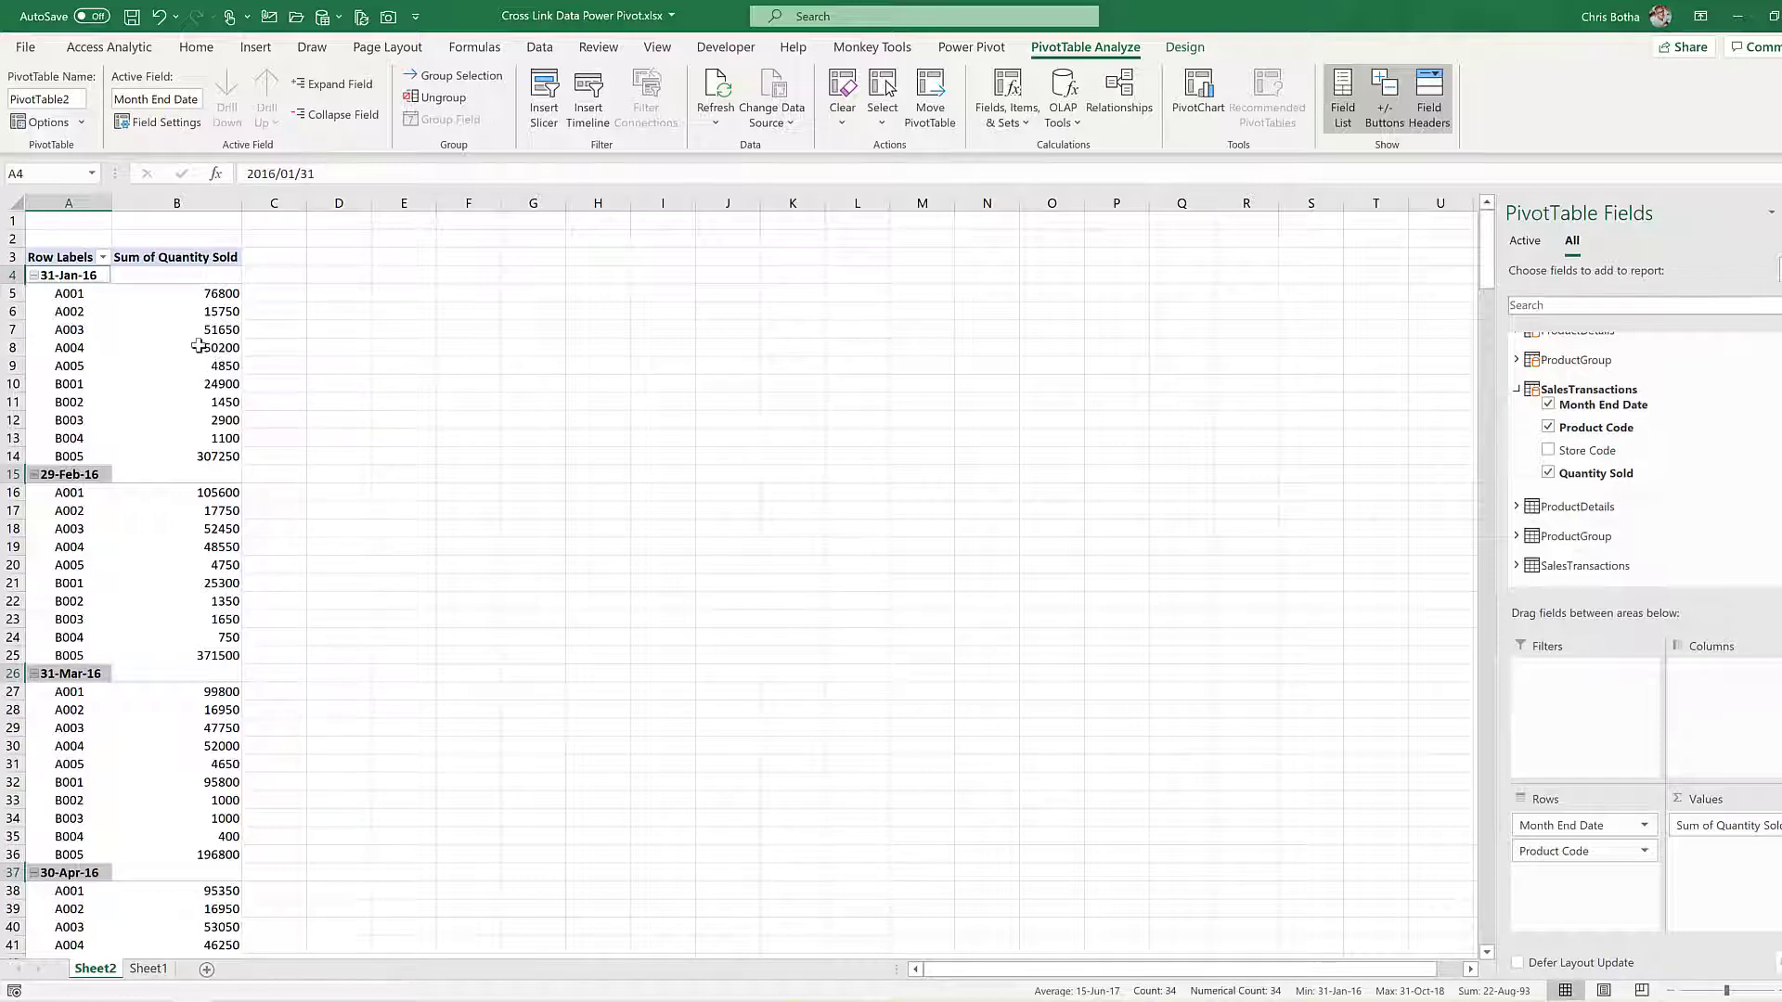
{"action": "mouse_move", "coordinate": [199, 346]}
{"action": "mouse_move", "coordinate": [126, 398]}
Change the PivotTable's report layout to Tabular Form.
{"action": "left_click", "coordinate": [130, 345]}
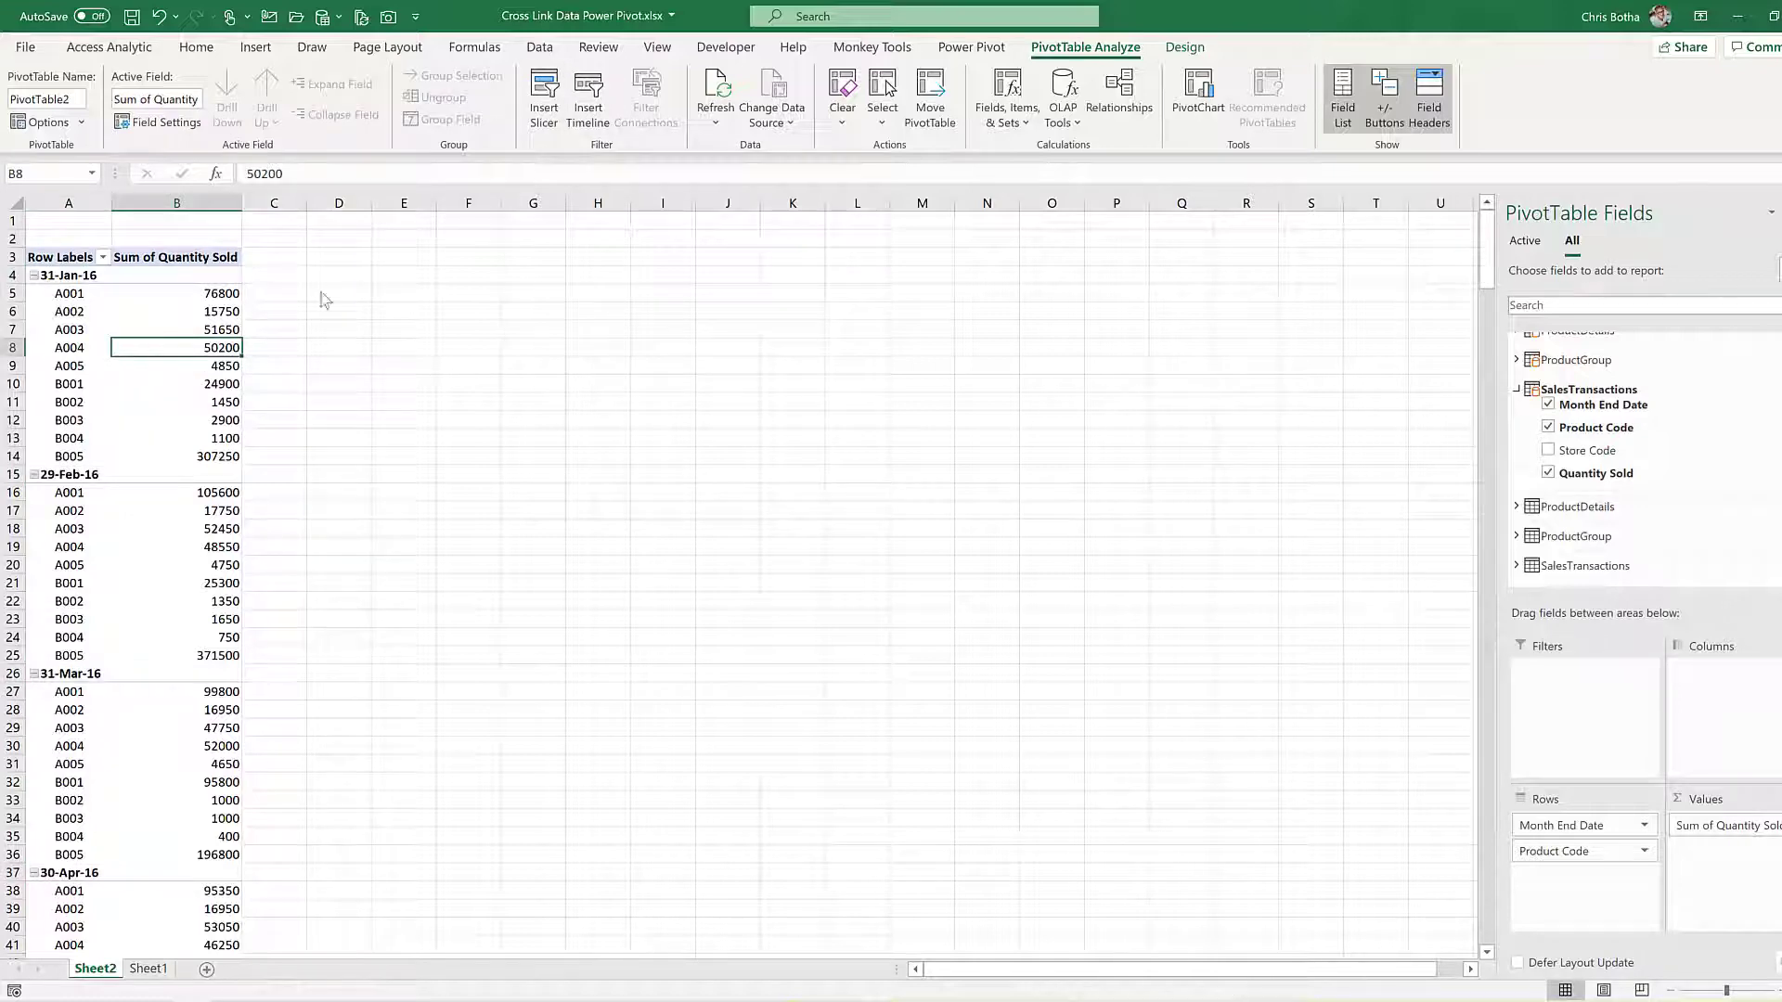
{"action": "left_click", "coordinate": [1184, 46]}
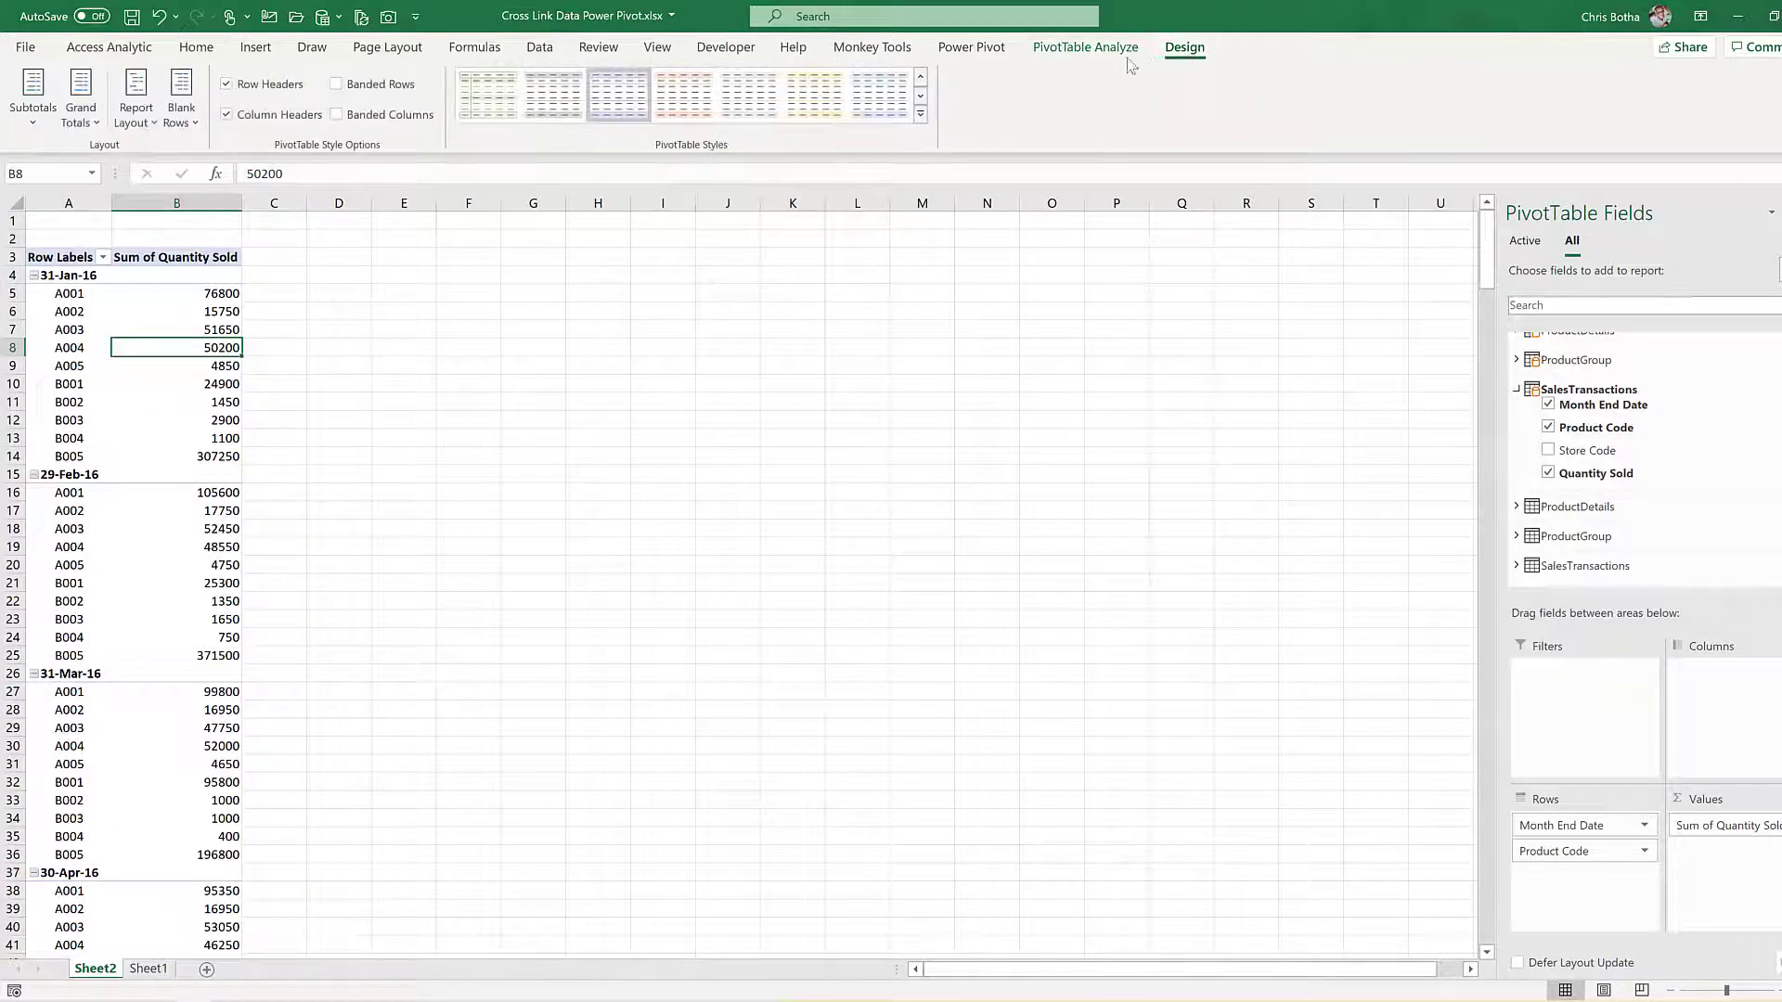
{"action": "left_click", "coordinate": [135, 110]}
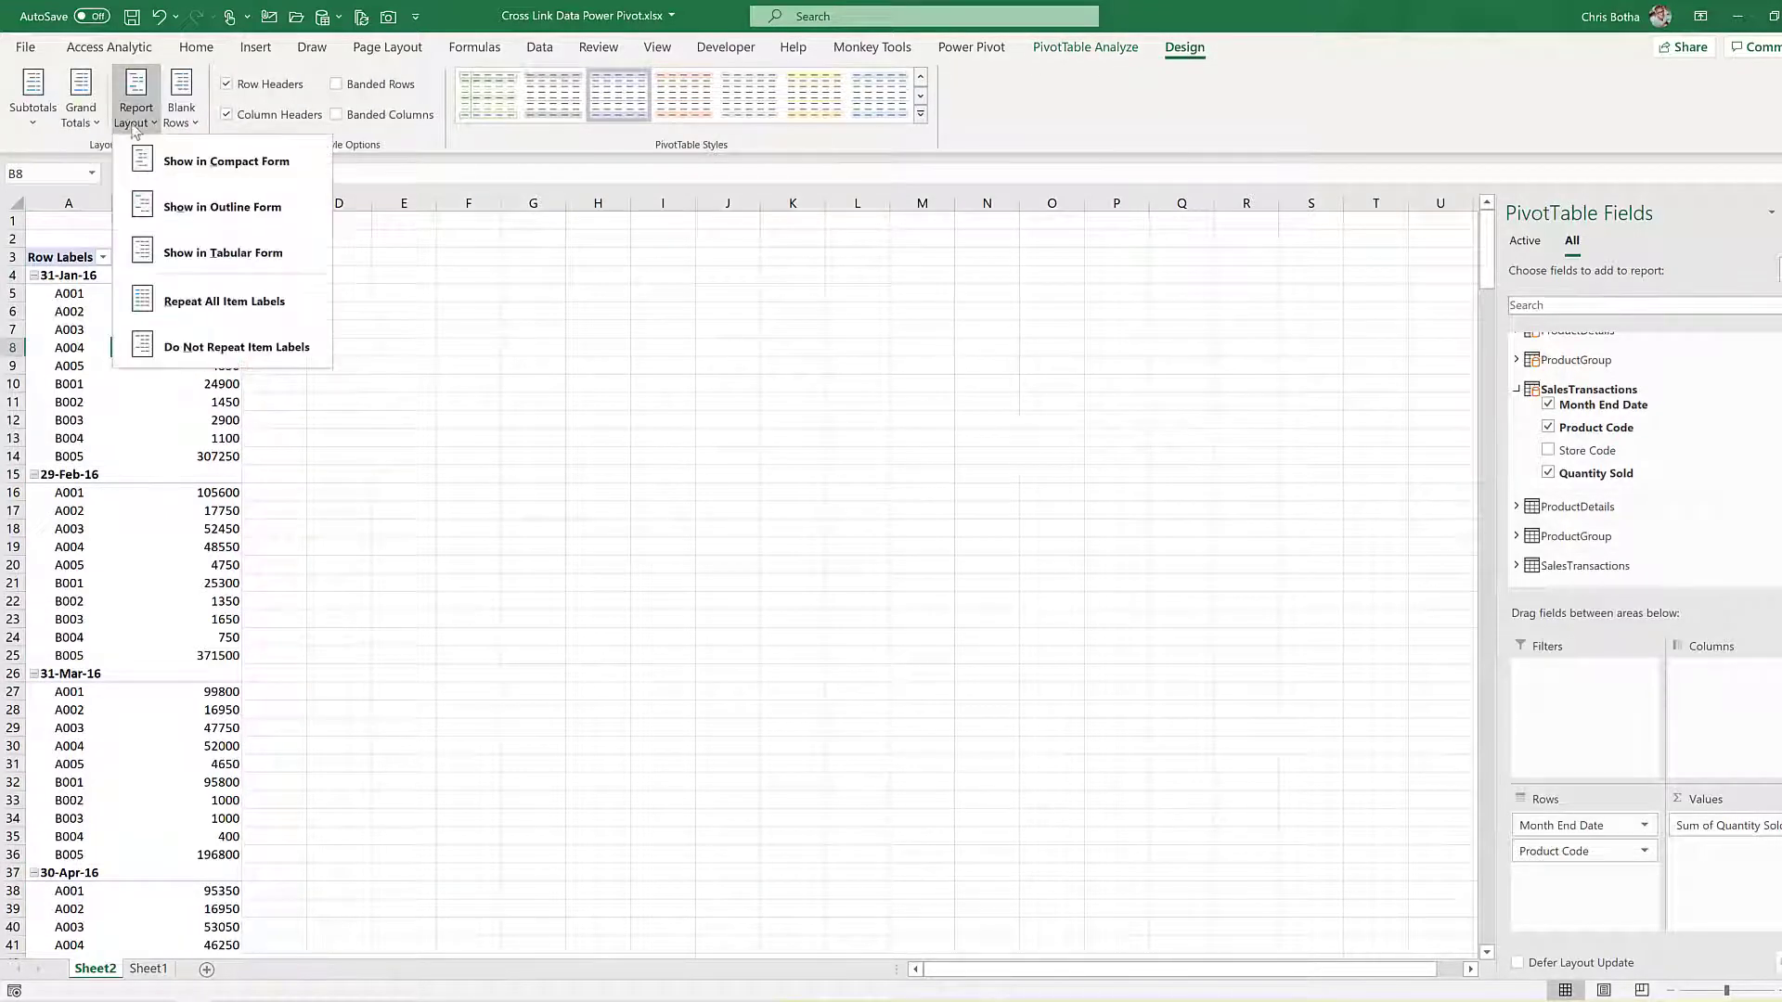
{"action": "left_click", "coordinate": [250, 261]}
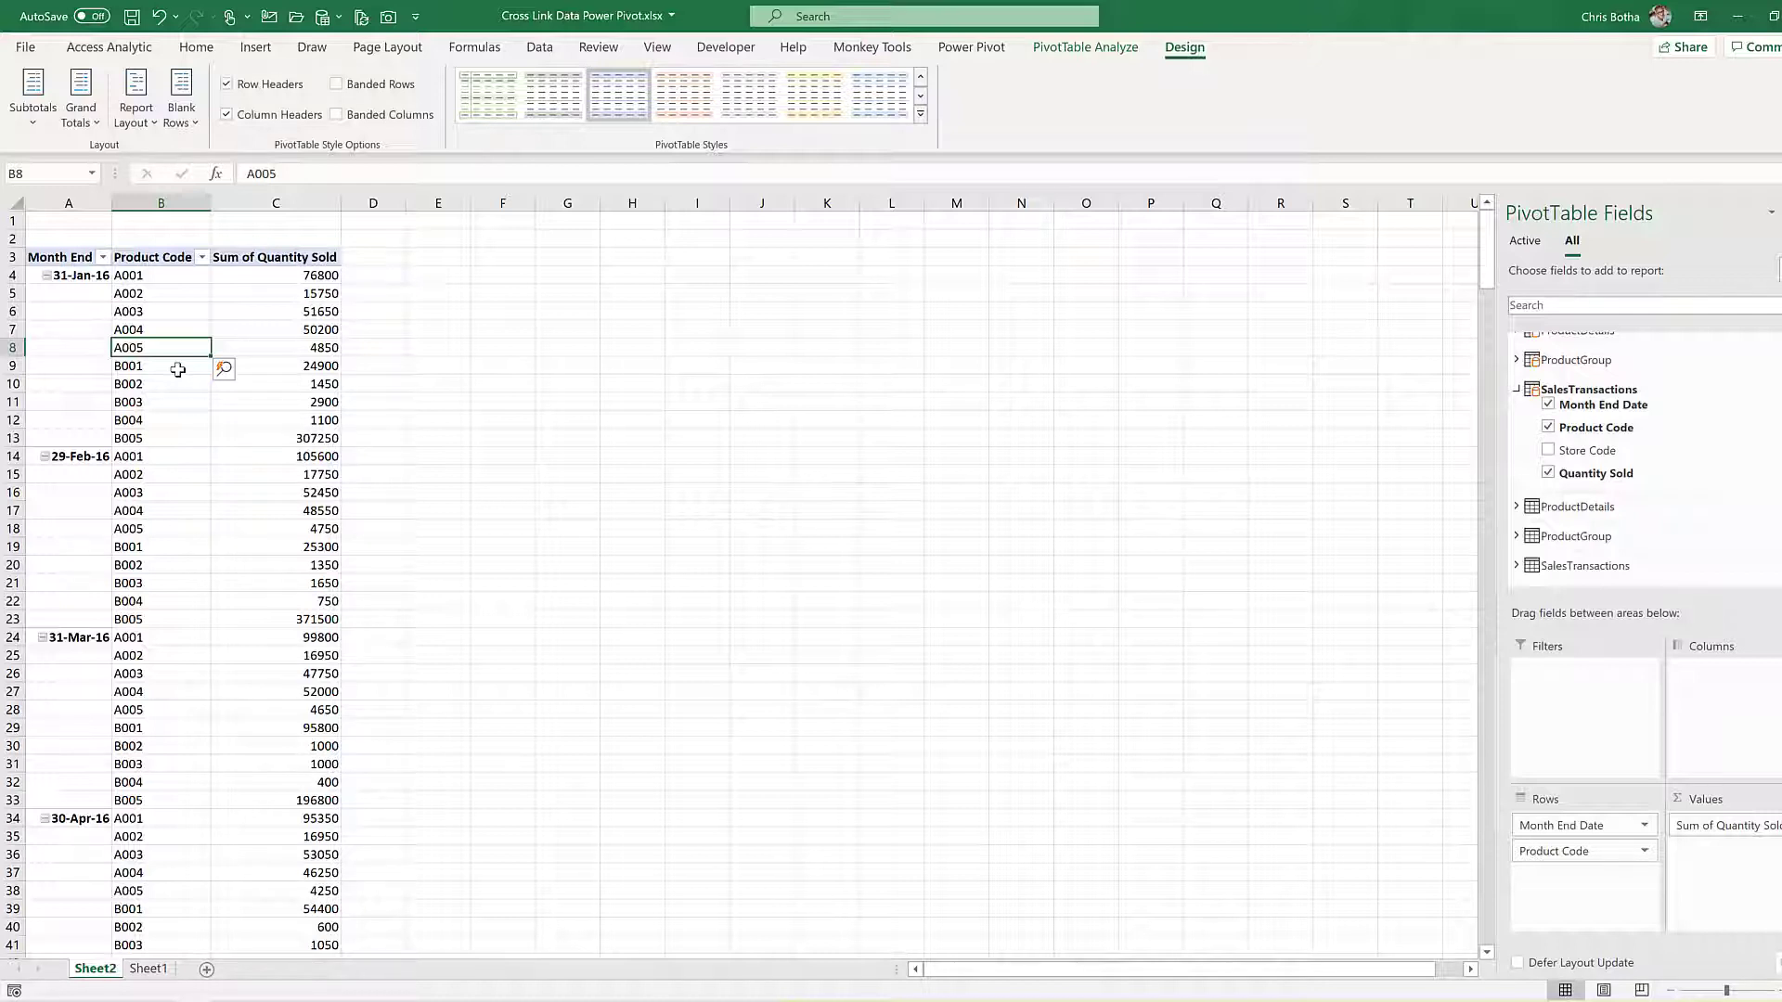
Add Product Name from the ProductDetails table to the rows below Product Code and check the first code against its name.
{"action": "scroll", "coordinate": [1751, 350], "scroll_direction": "up", "scroll_amount": 1}
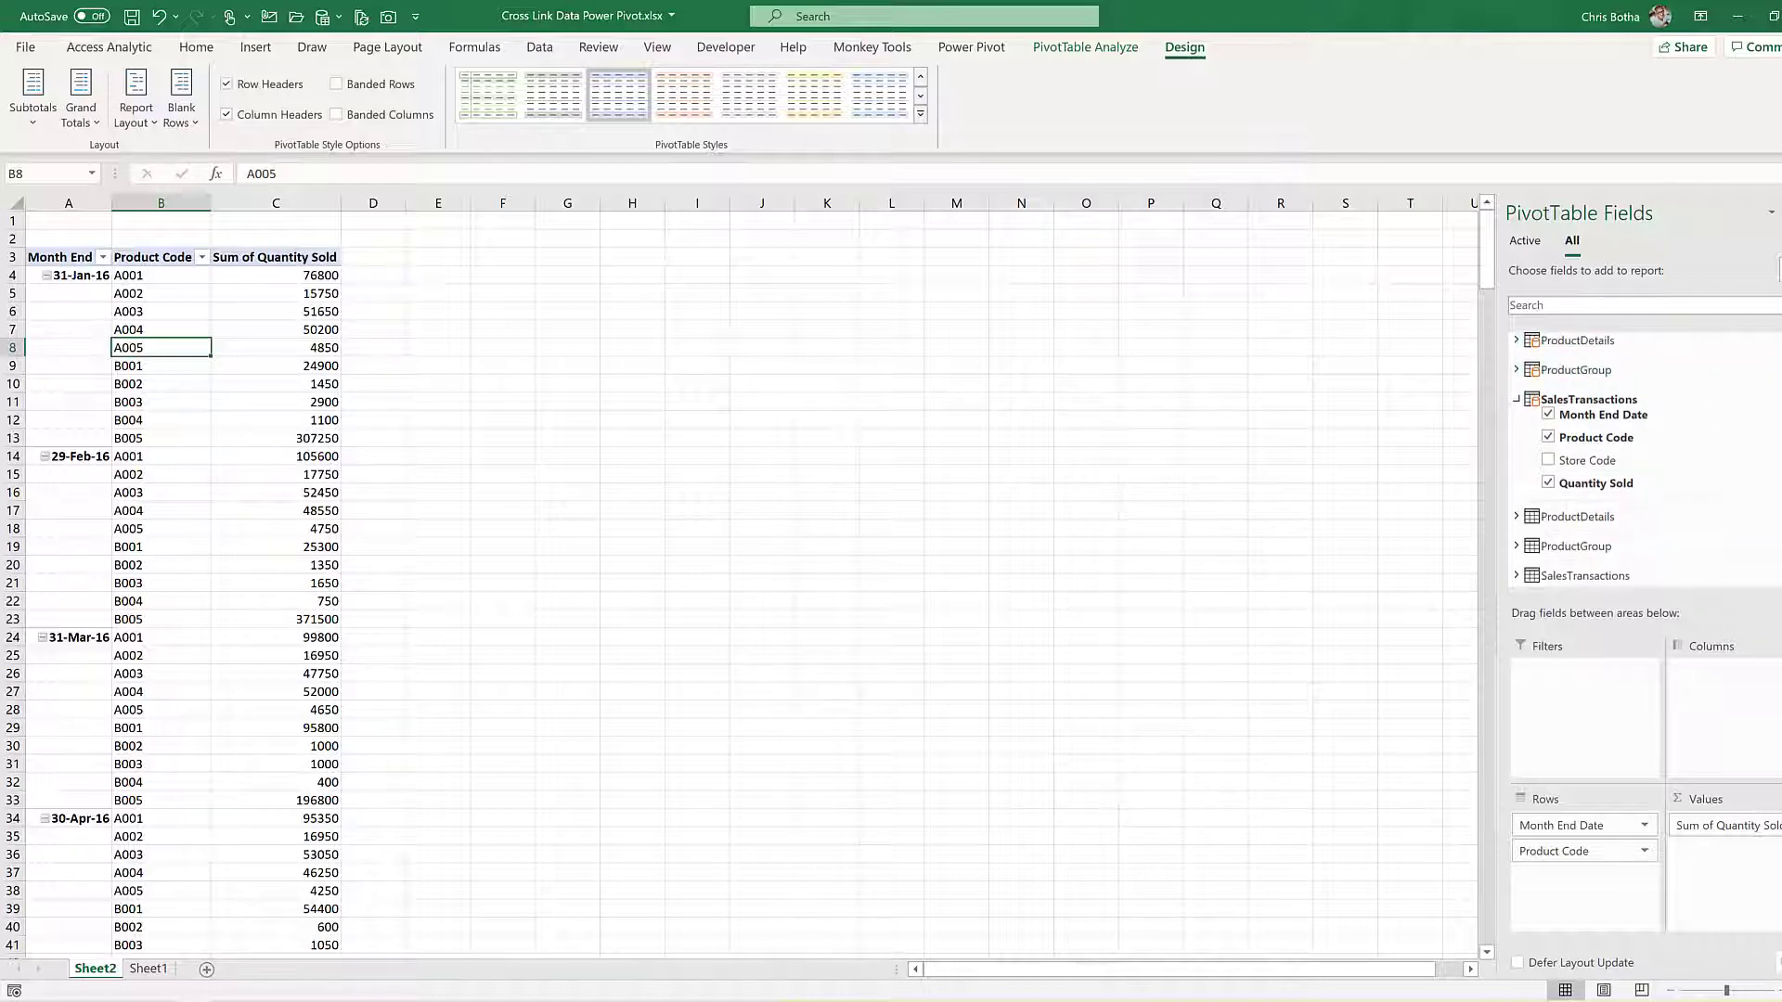
{"action": "left_click", "coordinate": [1516, 342]}
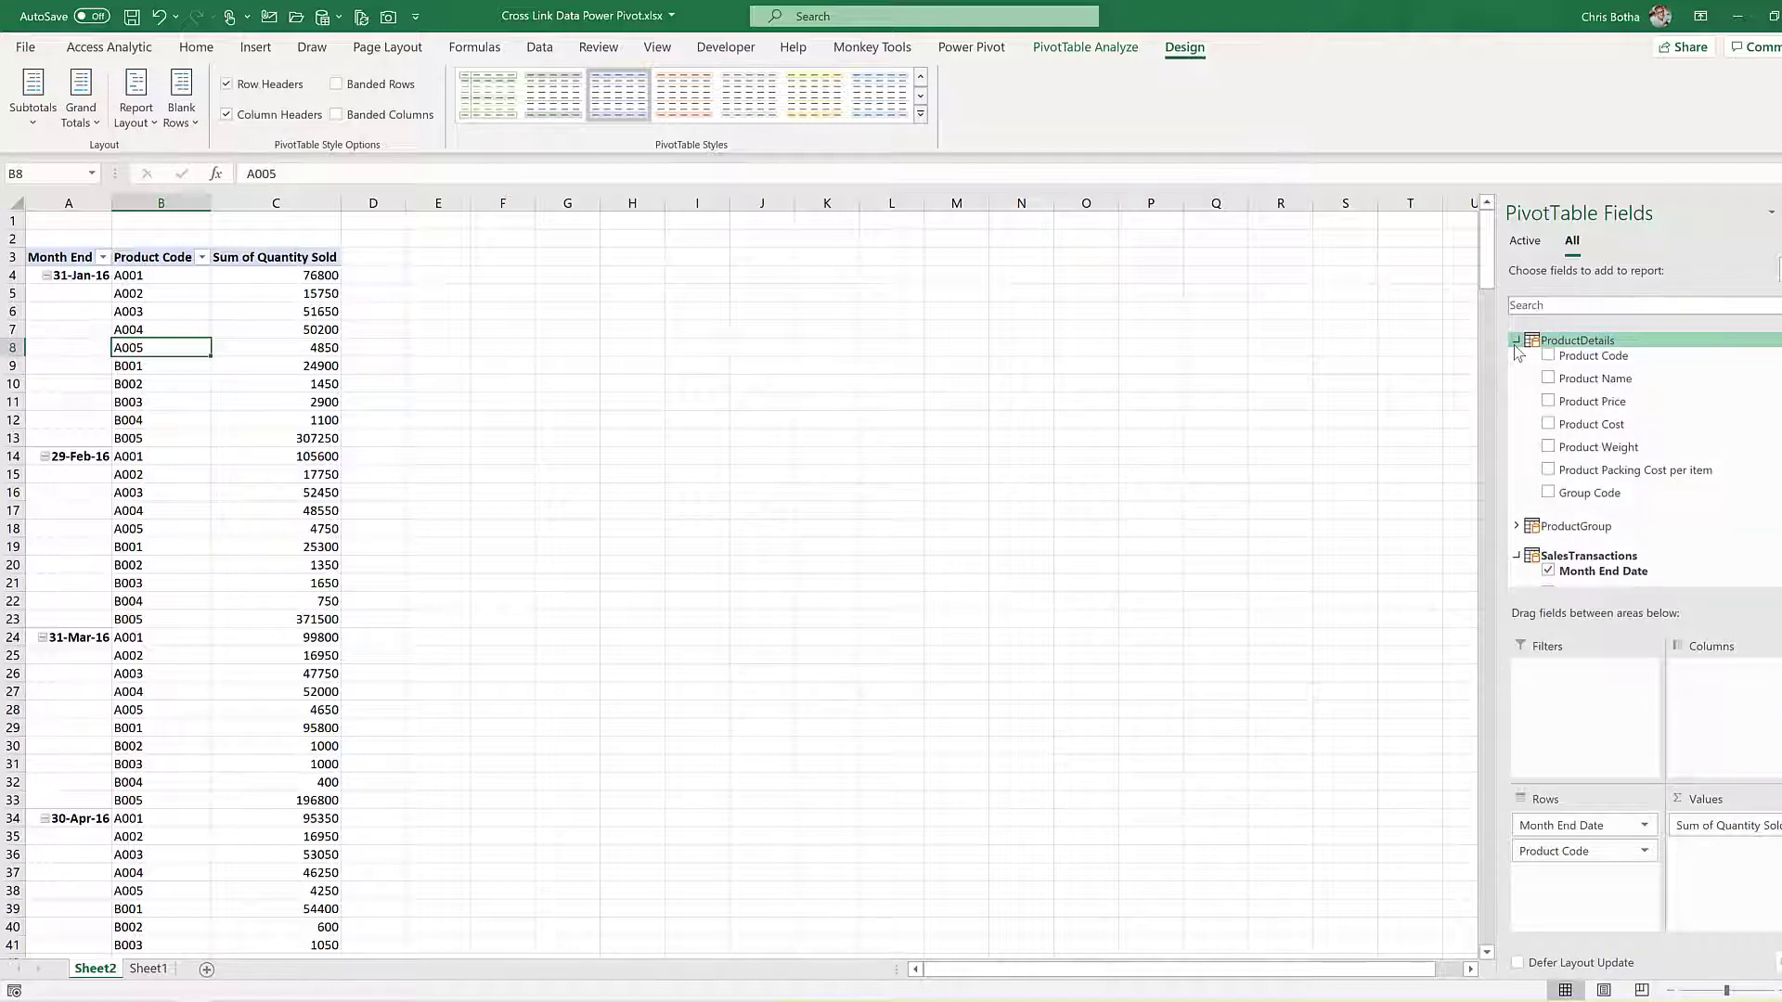
{"action": "left_click_drag", "start_coordinate": [1580, 381], "coordinate": [1620, 899]}
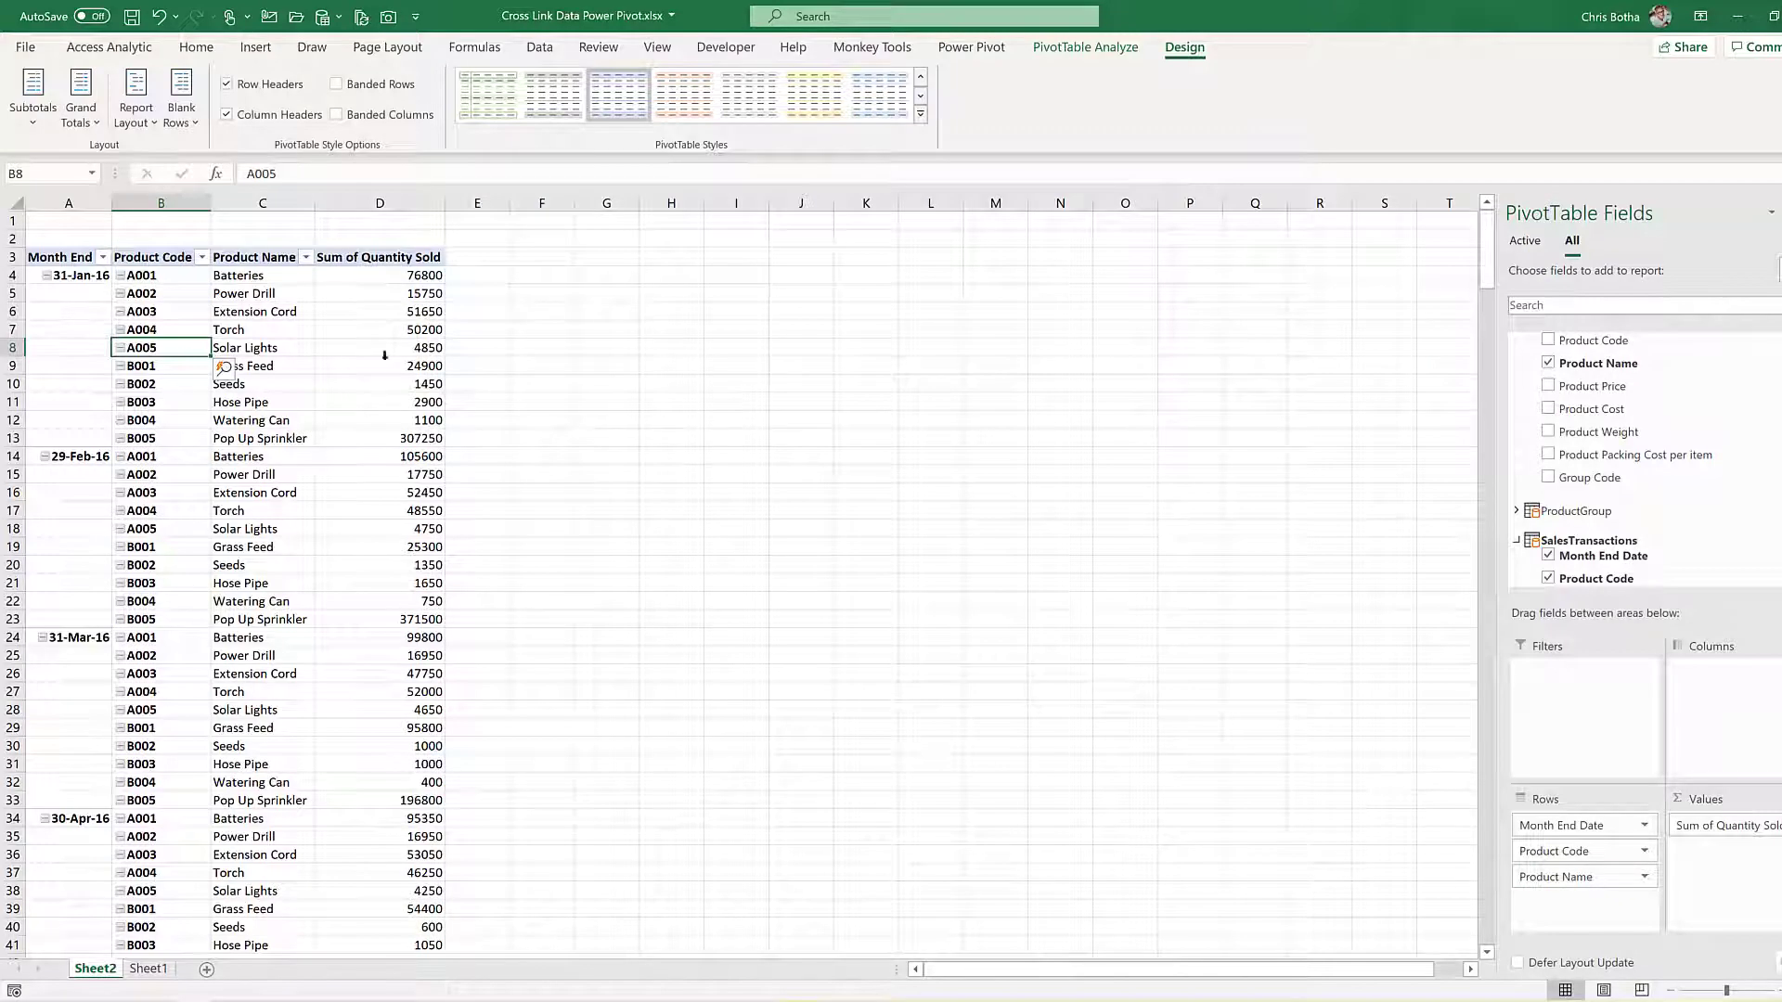
{"action": "left_click", "coordinate": [184, 275]}
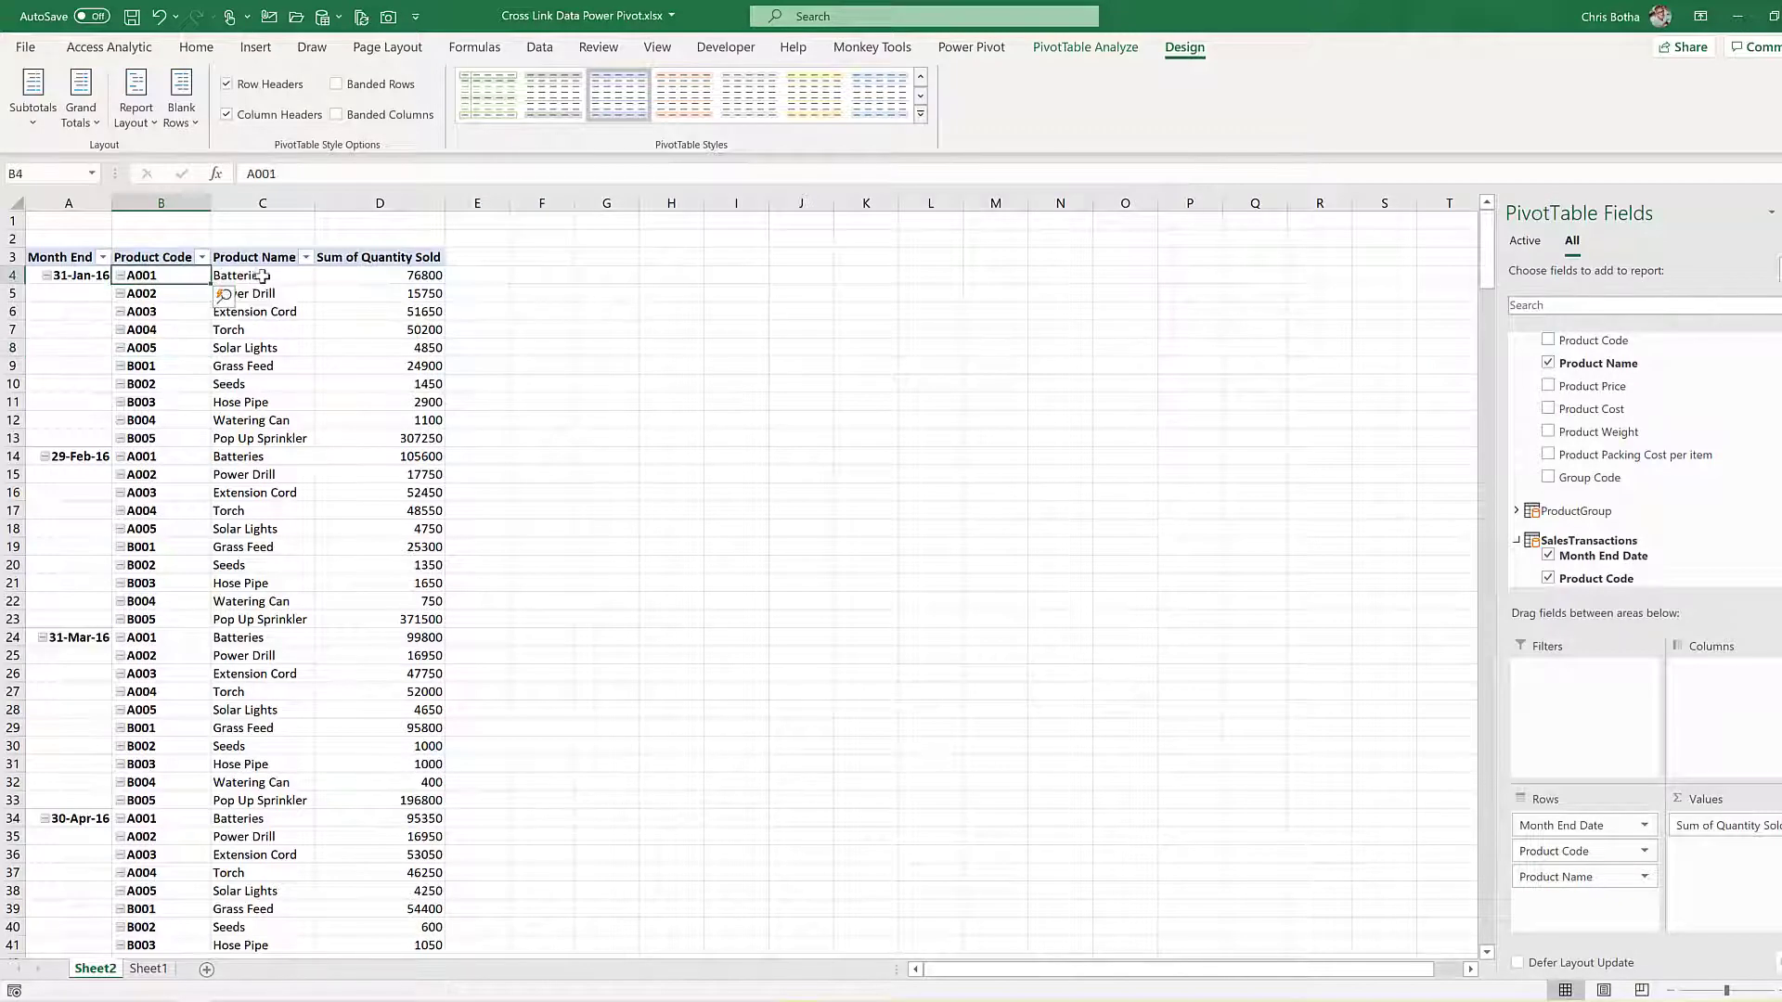
{"action": "left_click", "coordinate": [265, 276]}
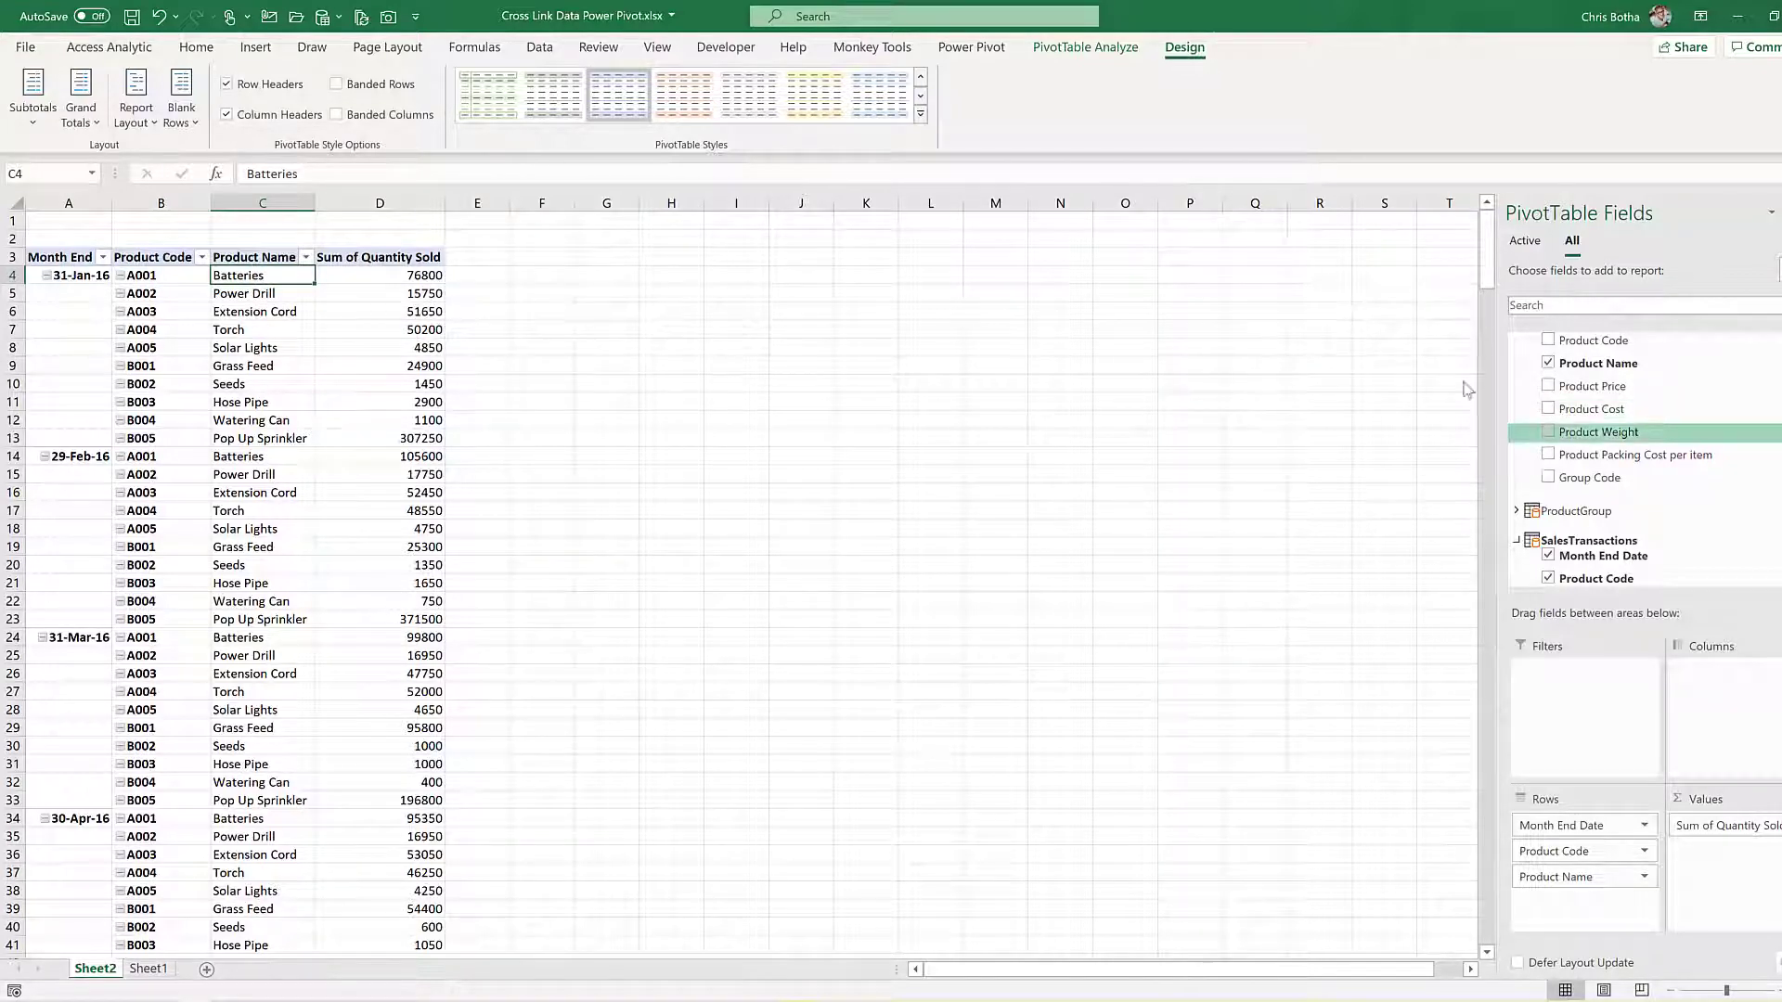
Add Product Weight to the rows below Product Name, and Product Group from the ProductGroup table between Product Code and Product Name.
{"action": "left_click_drag", "start_coordinate": [1578, 436], "coordinate": [1630, 897]}
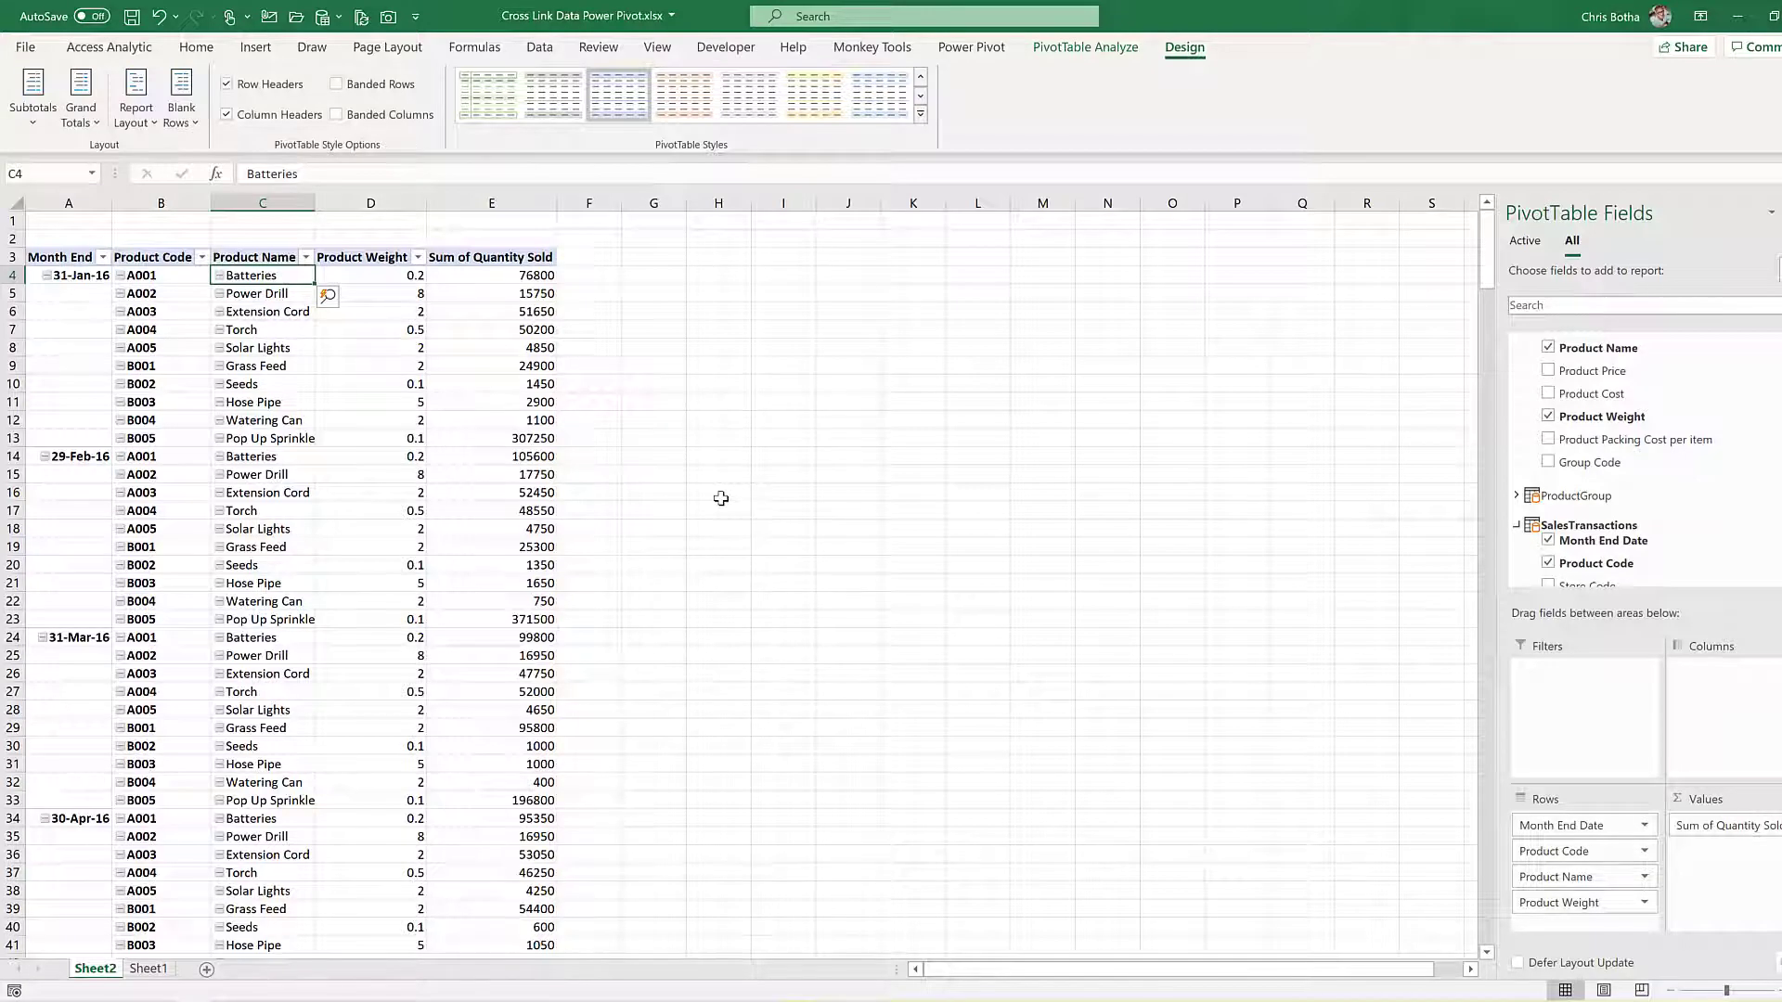
{"action": "scroll", "coordinate": [1522, 422], "scroll_direction": "up", "scroll_amount": 1}
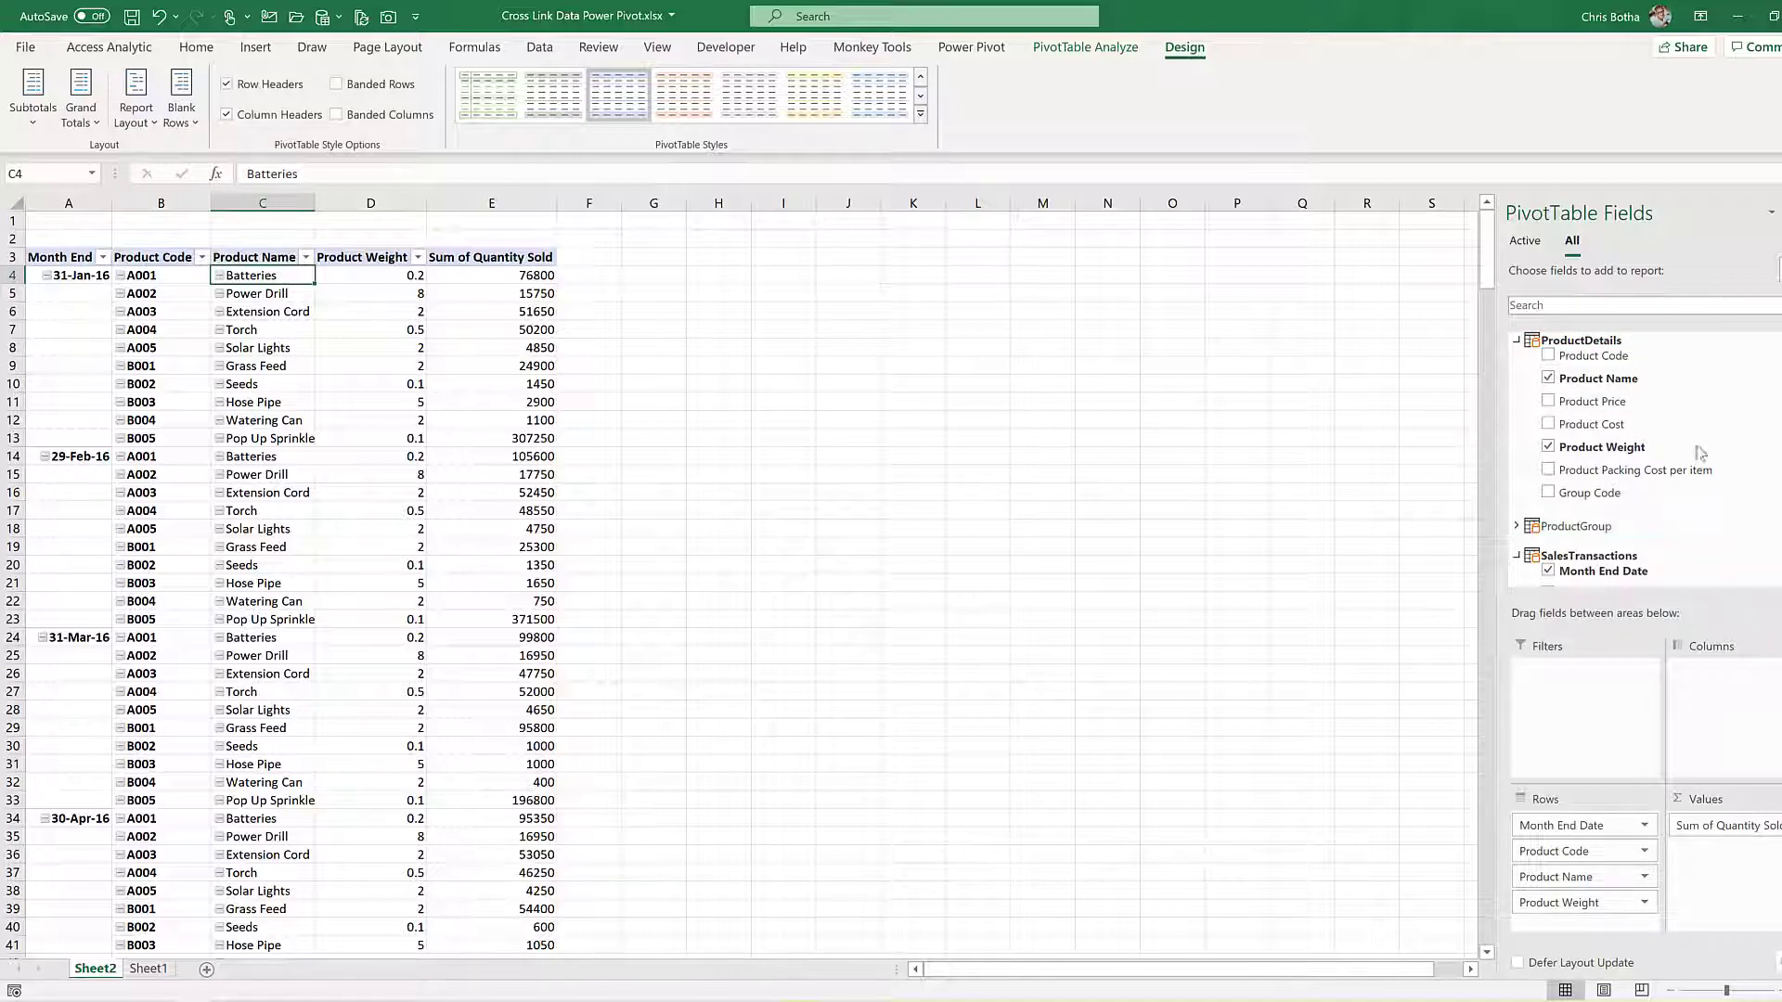
{"action": "left_click", "coordinate": [1517, 526]}
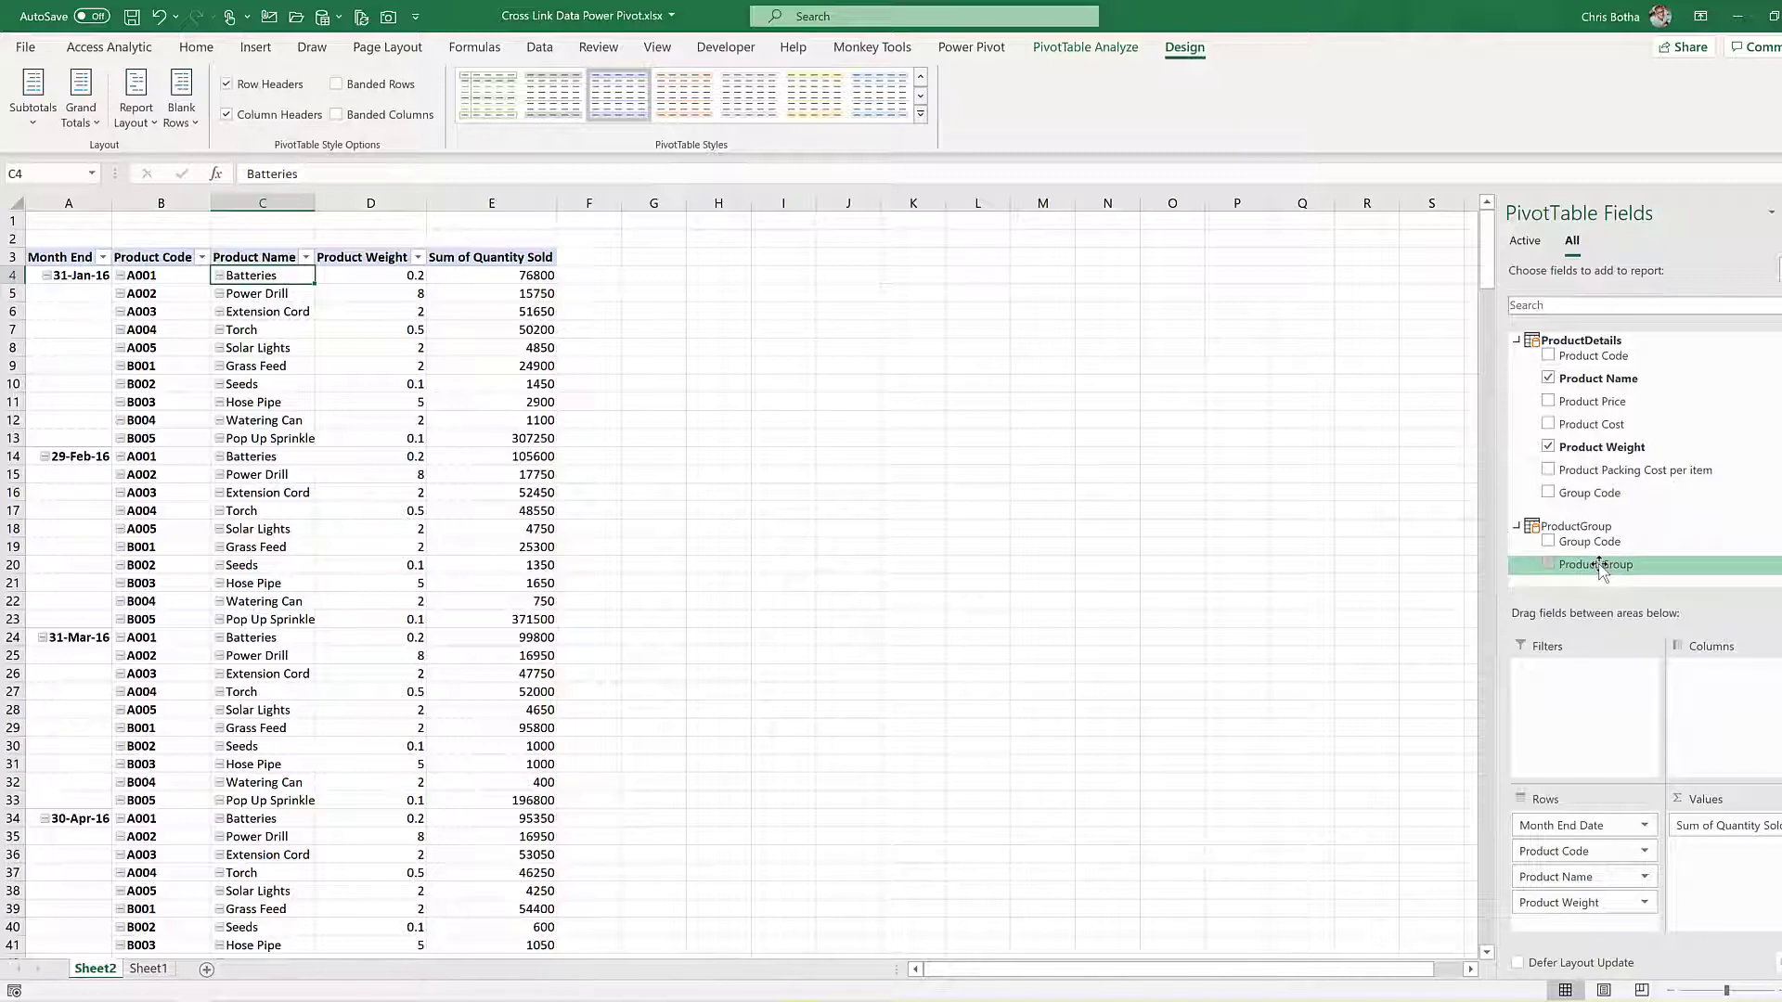
{"action": "left_click_drag", "start_coordinate": [1599, 566], "coordinate": [1626, 878]}
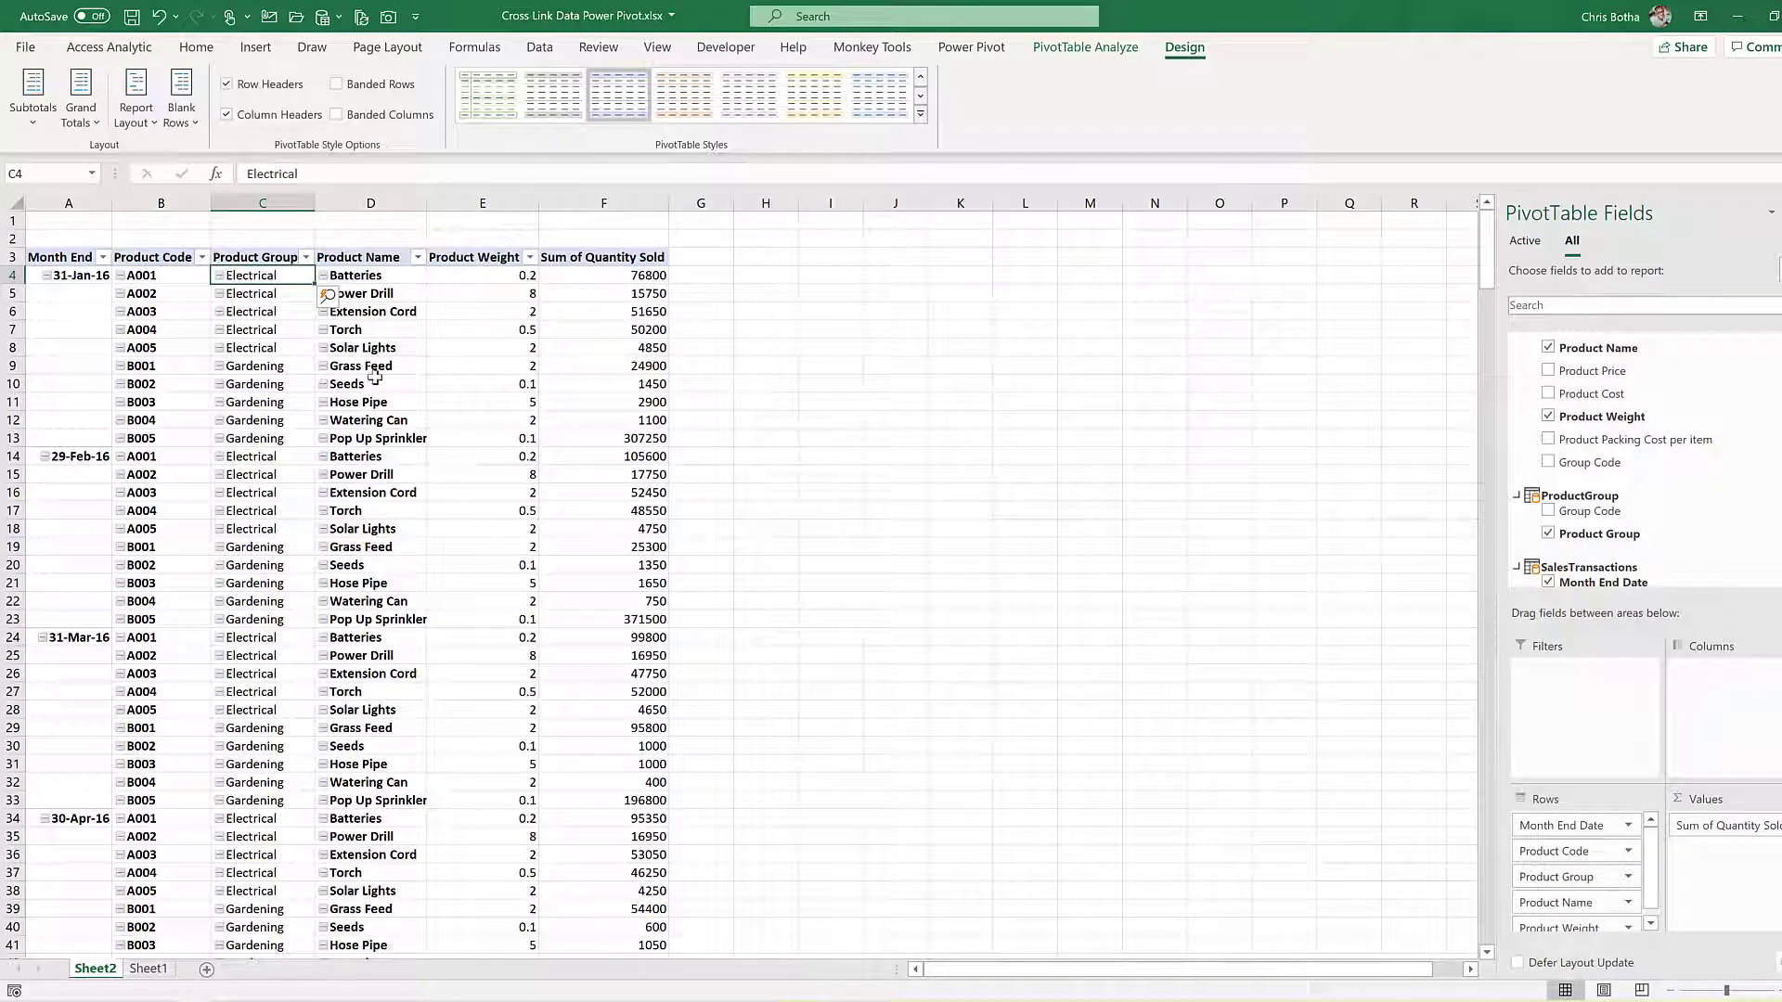
{"action": "left_click", "coordinate": [455, 369]}
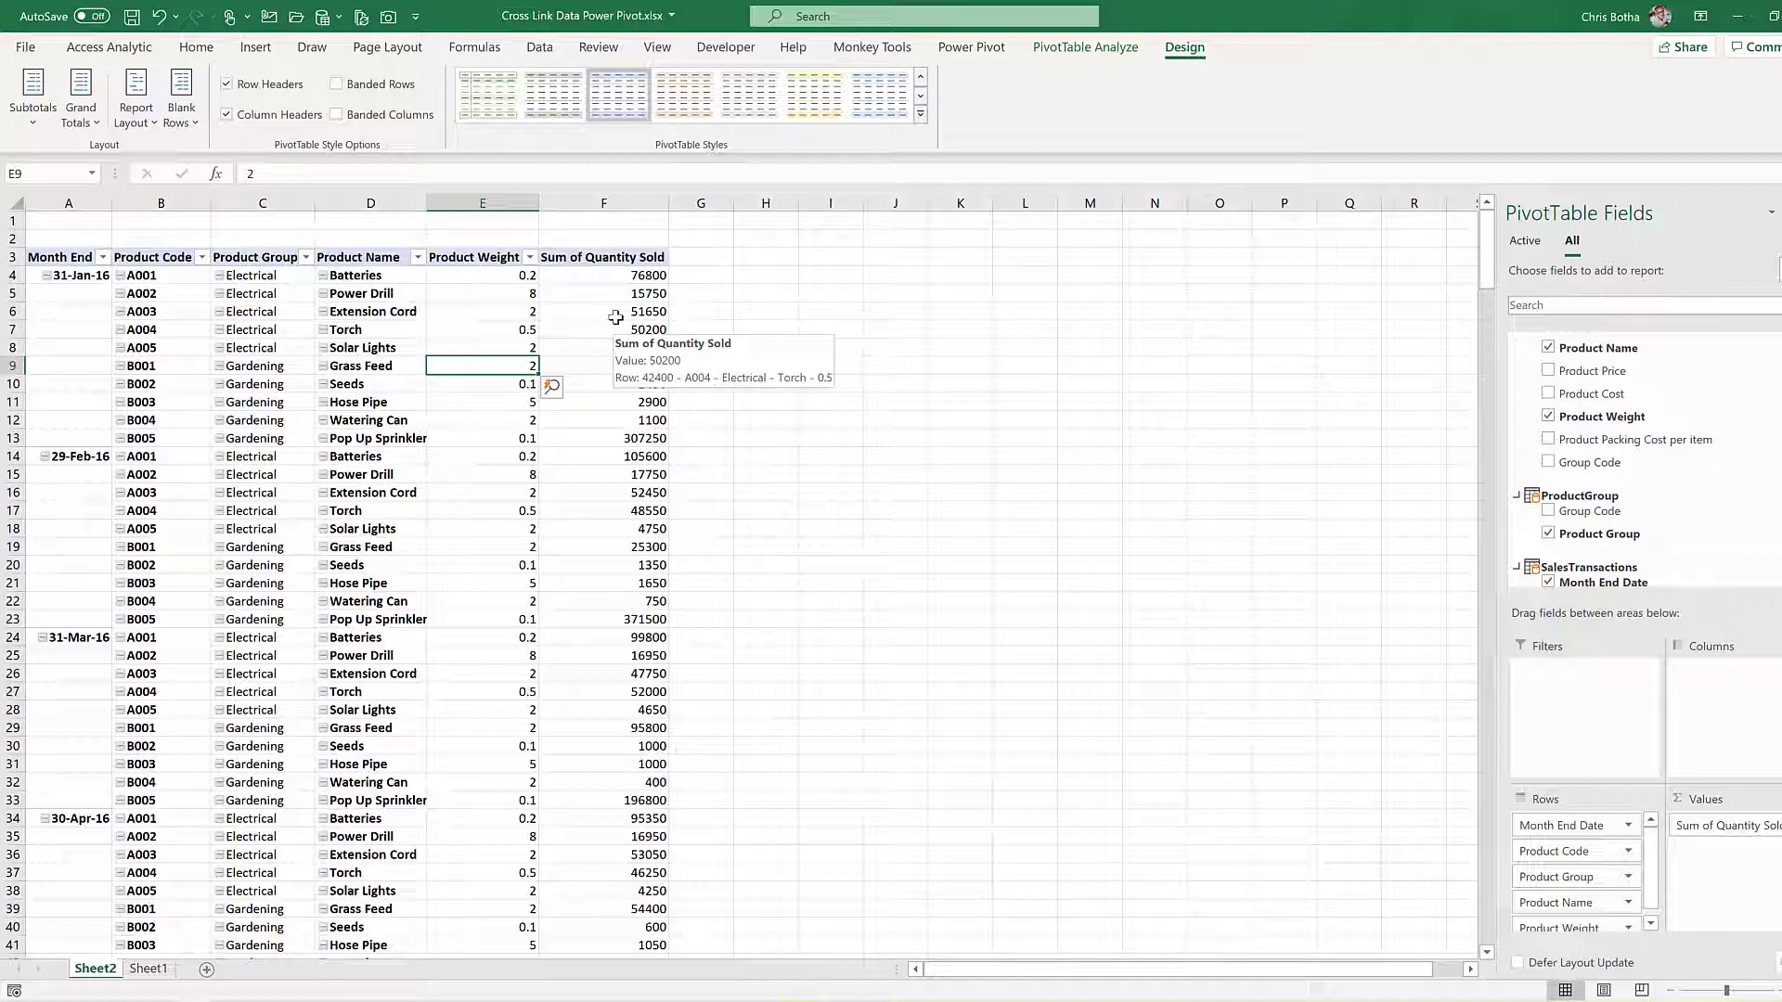
{"action": "left_click", "coordinate": [703, 329]}
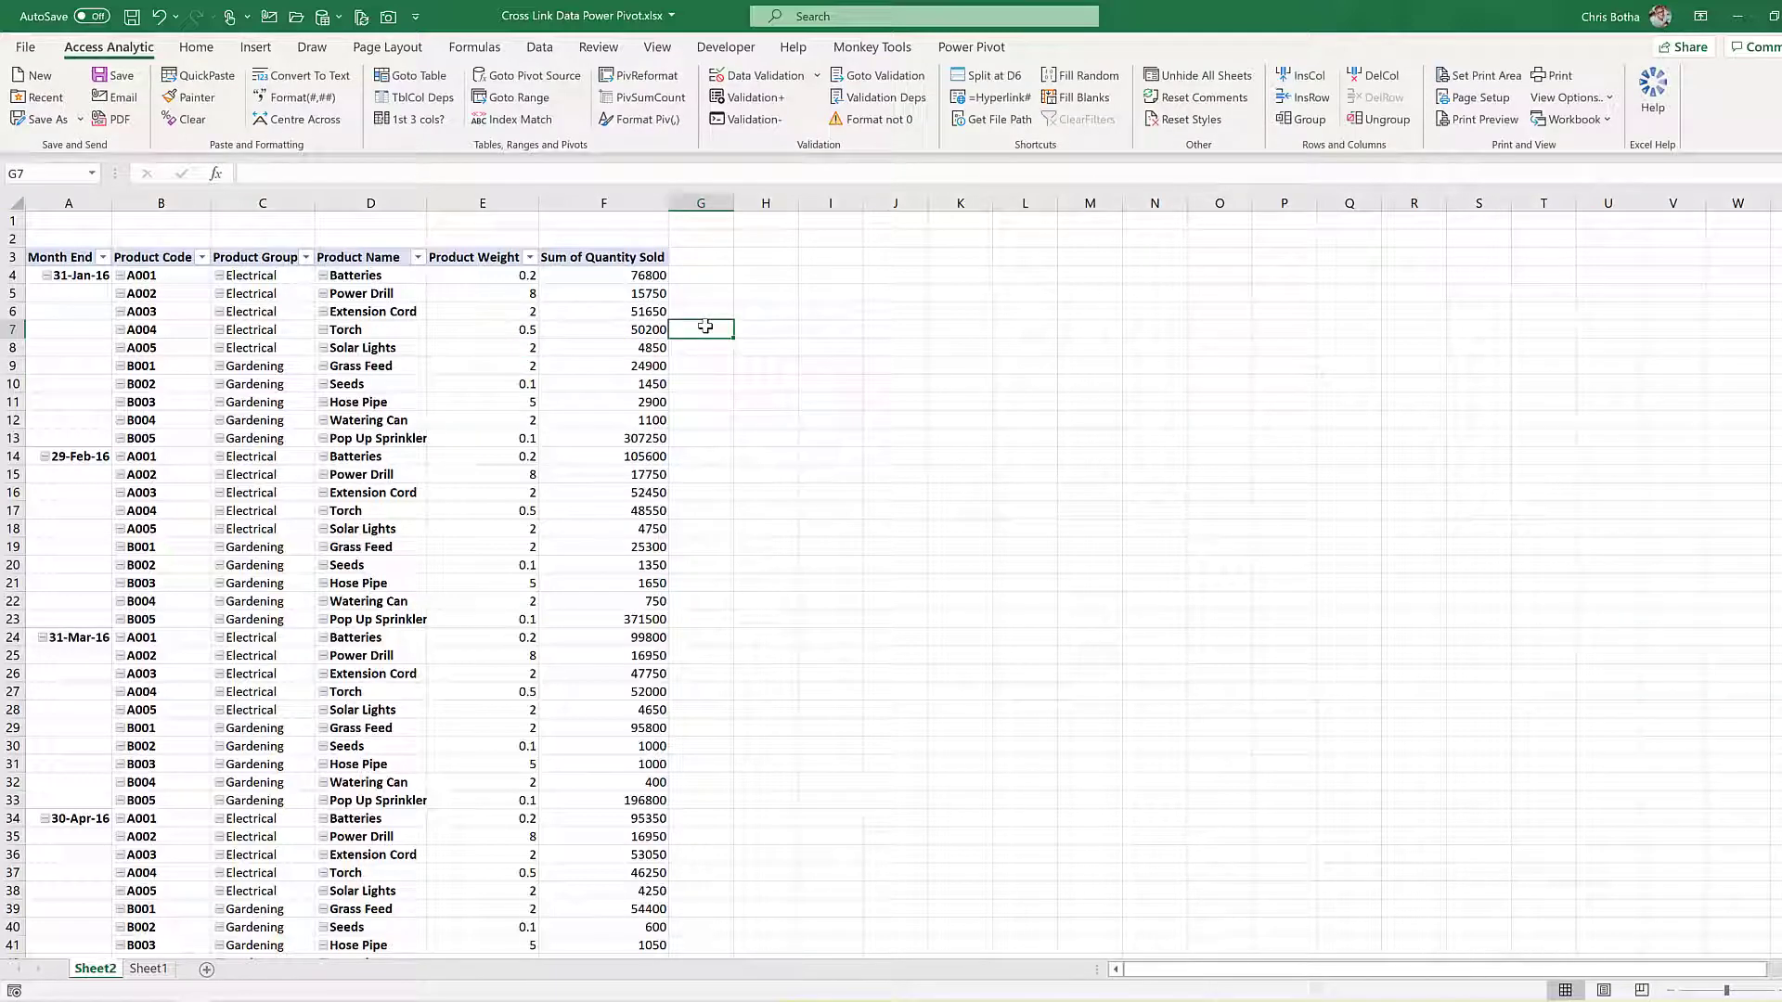